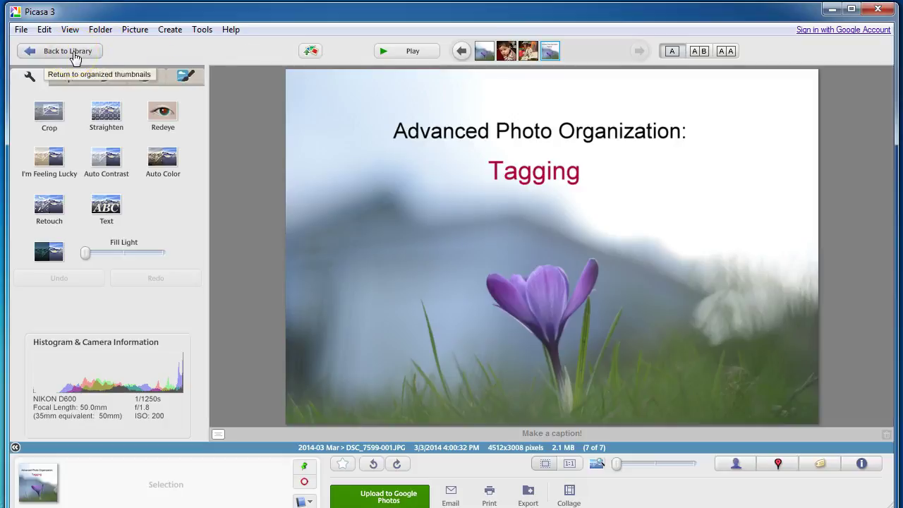
Leave the photo editor and return to the library, showing the 2014-03 Mar folder's thumbnails.
left_click(74, 55)
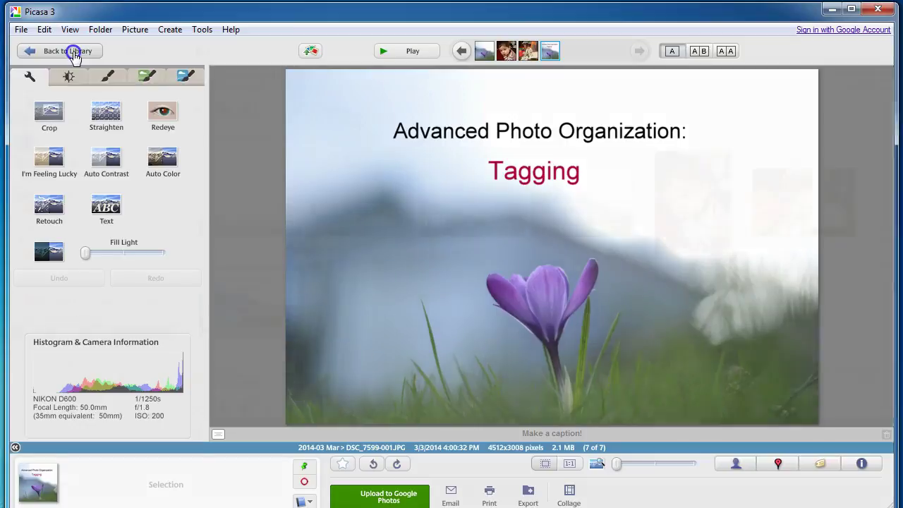
Browse the year folders from 2015 down to 2013 and back up to 2014-12 Dec.
left_click(453, 327)
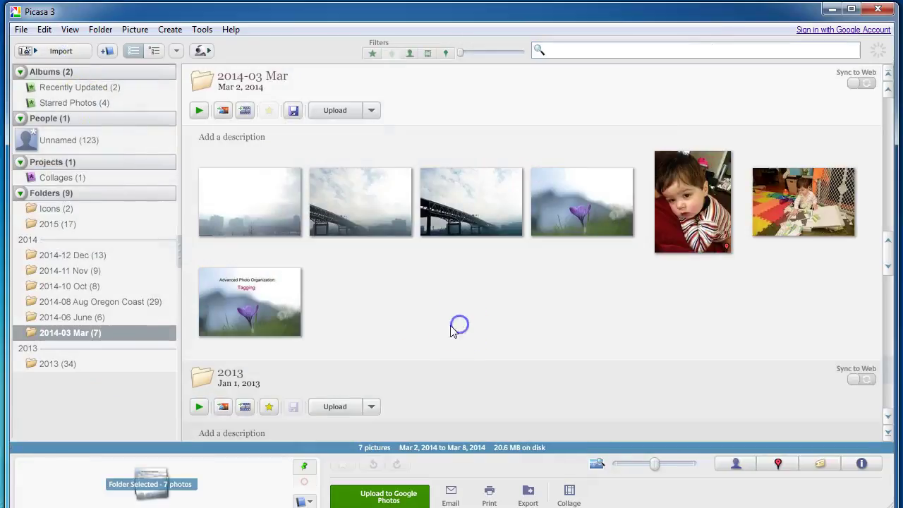
left_click(116, 256)
left_click(84, 228)
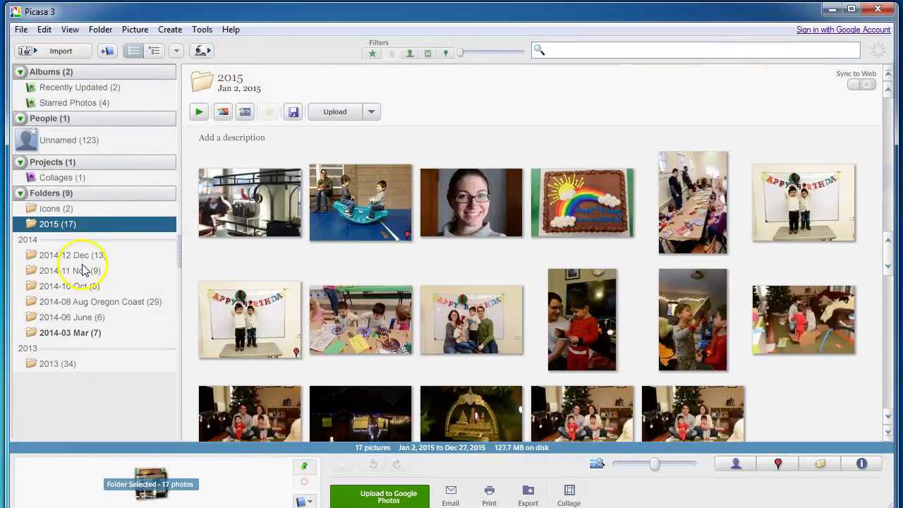
left_click(84, 256)
left_click(87, 271)
left_click(87, 286)
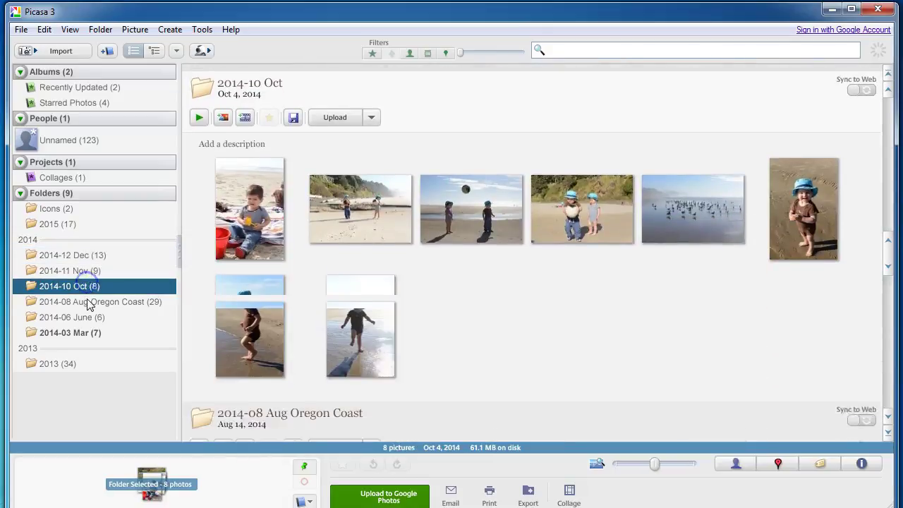
left_click(87, 301)
left_click(87, 317)
left_click(88, 332)
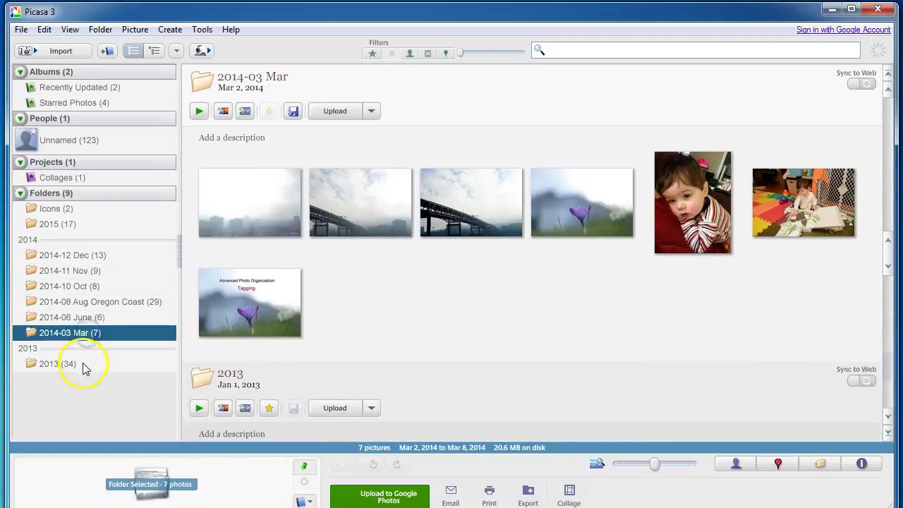
left_click(83, 363)
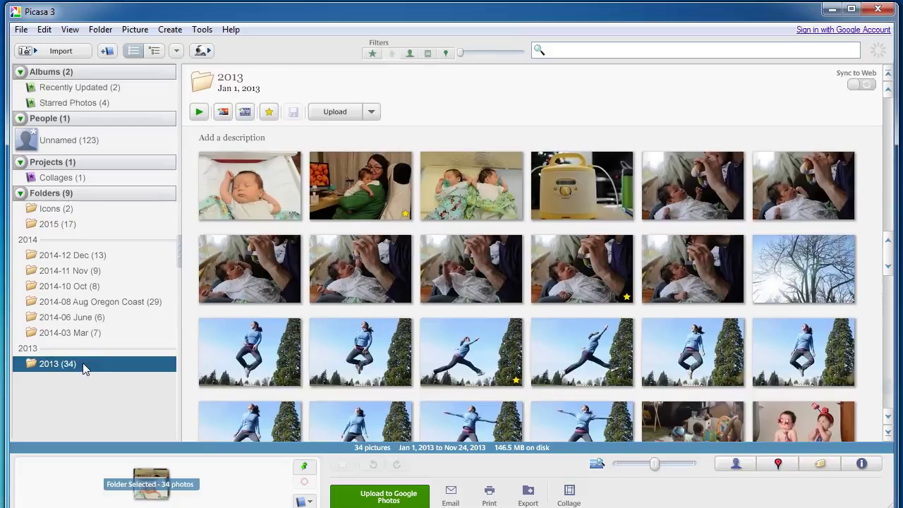
left_click(70, 332)
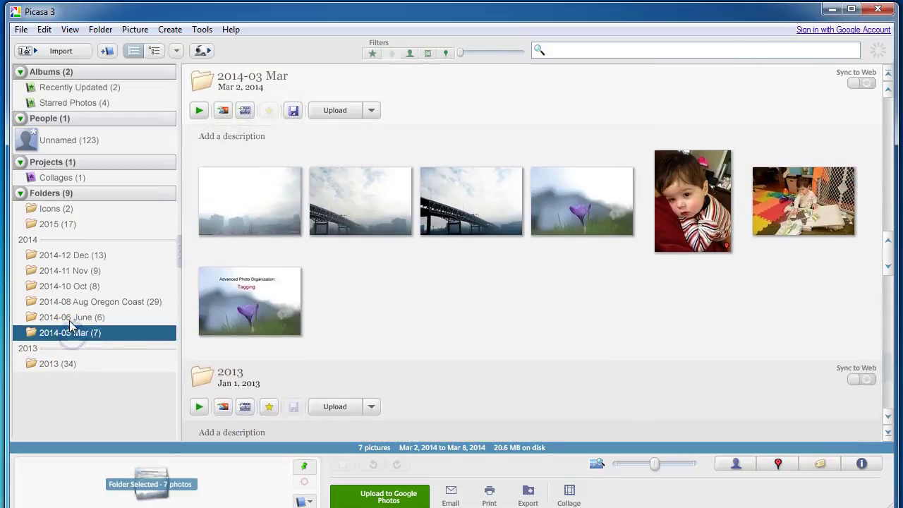
left_click(70, 318)
left_click(69, 305)
left_click(70, 289)
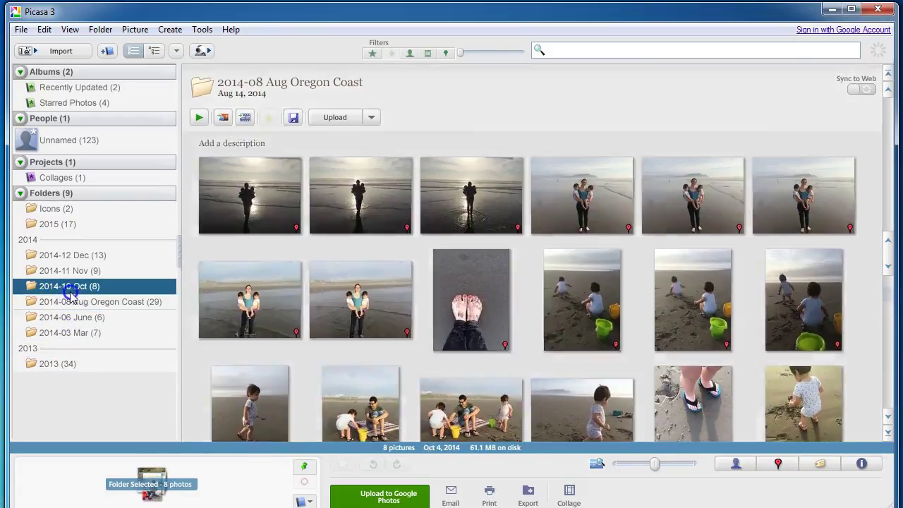
left_click(71, 270)
left_click(77, 257)
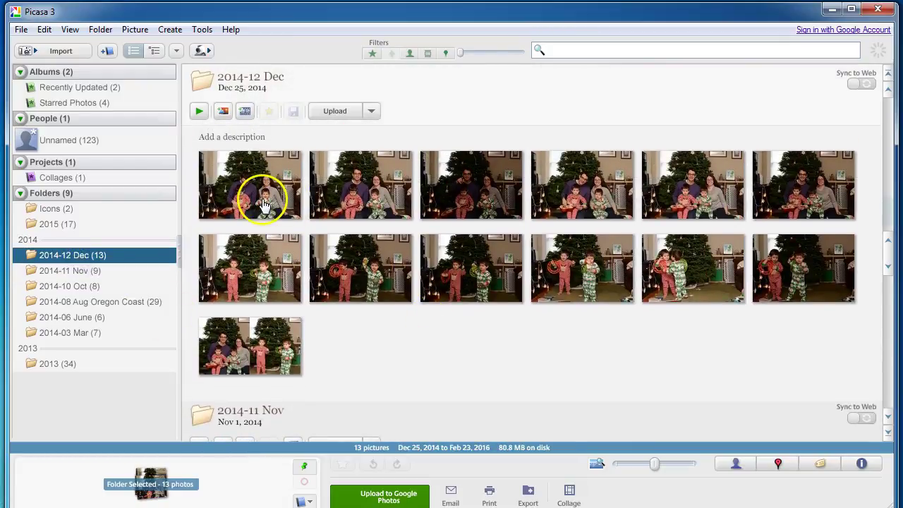
Step through the first six December family photos, ending on DSC_0198.JPG.
left_click(263, 203)
left_click(383, 194)
left_click(473, 215)
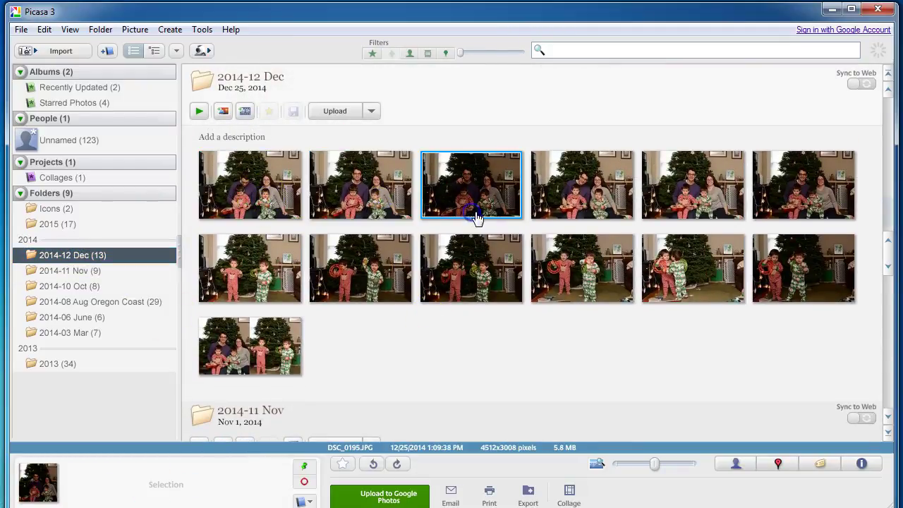
left_click(557, 205)
left_click(691, 203)
left_click(787, 205)
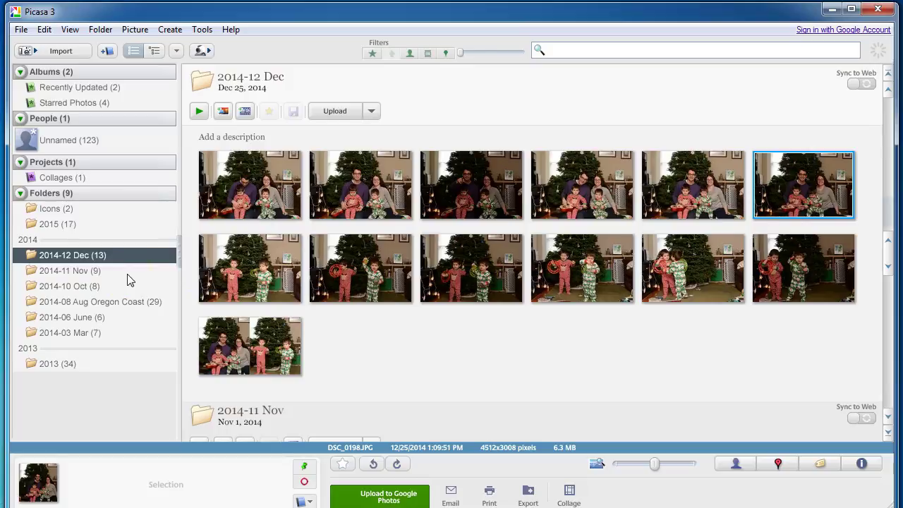
Show the Tags panel and select all 13 December Christmas photos.
left_click(822, 466)
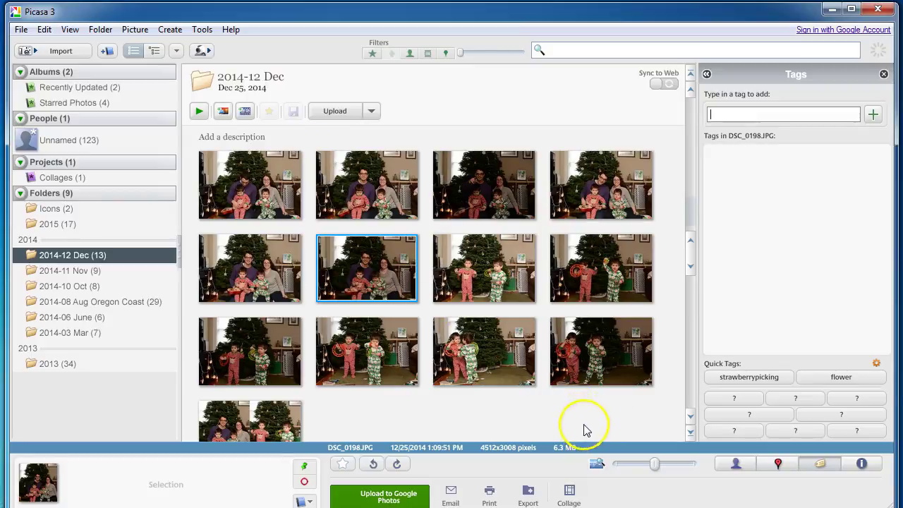
left_click(585, 428)
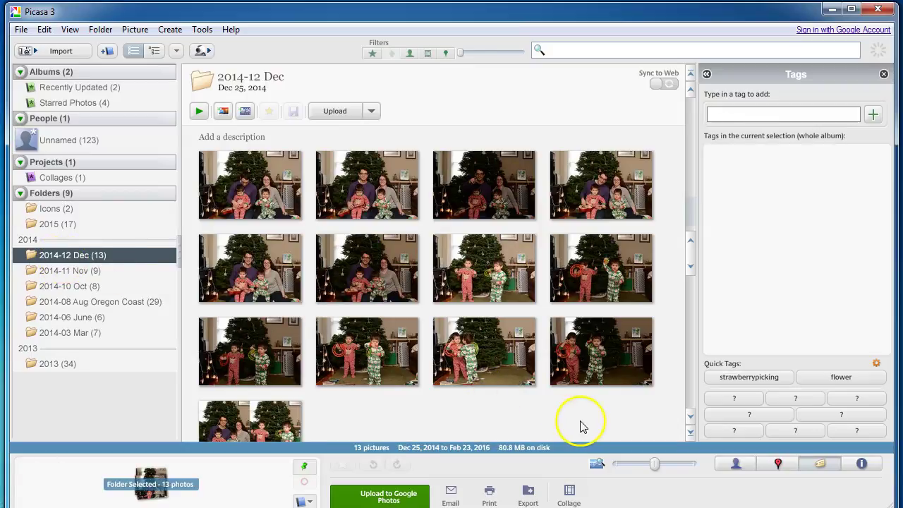
left_click_drag(583, 420, 270, 174)
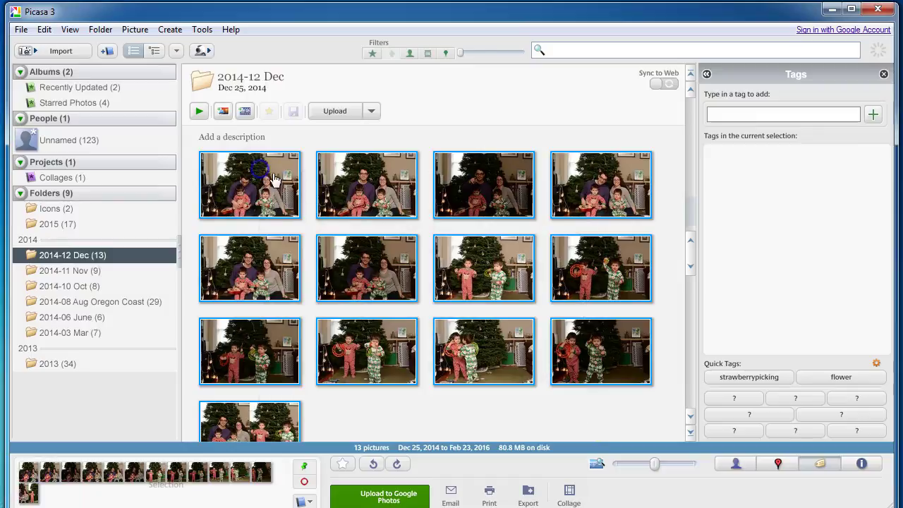
Tag the 13 December photos Christmas and Christmas2014, then open the 2015 folder.
left_click(713, 115)
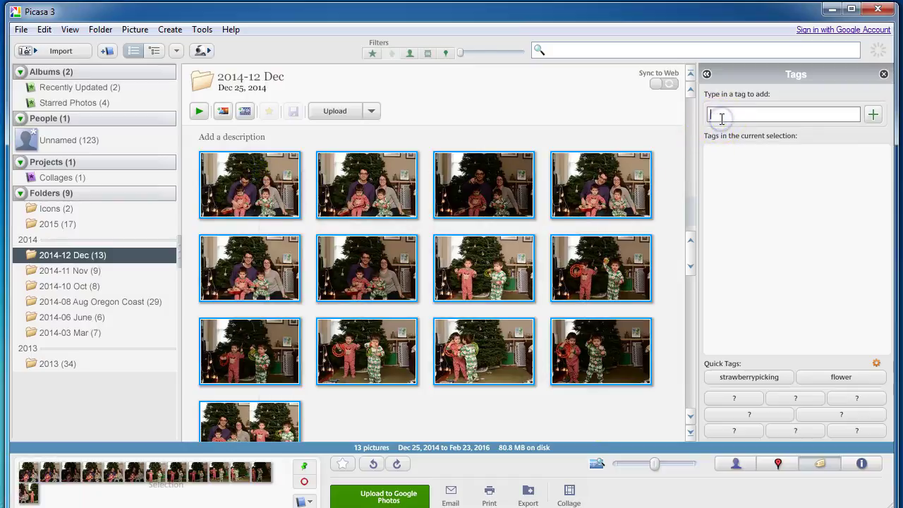
type("Christmas")
key("Return")
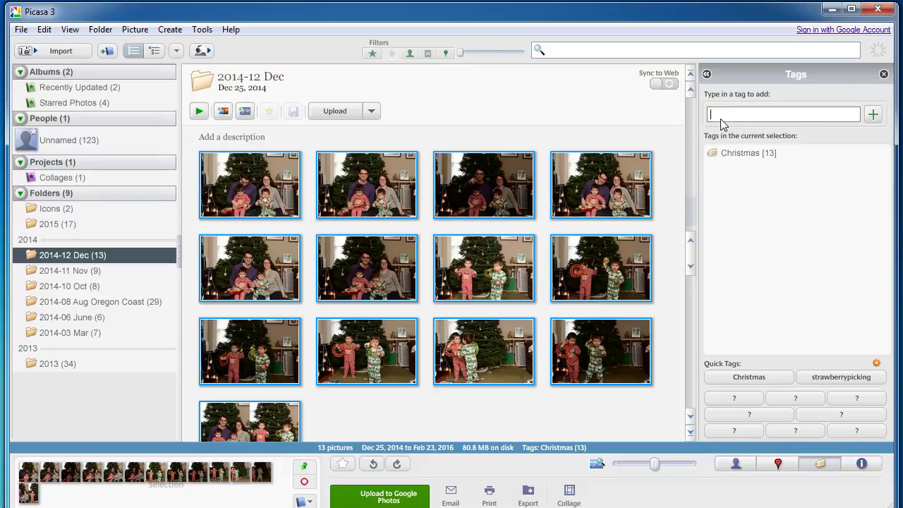
type("Christmas2014")
key("Return")
left_click(82, 230)
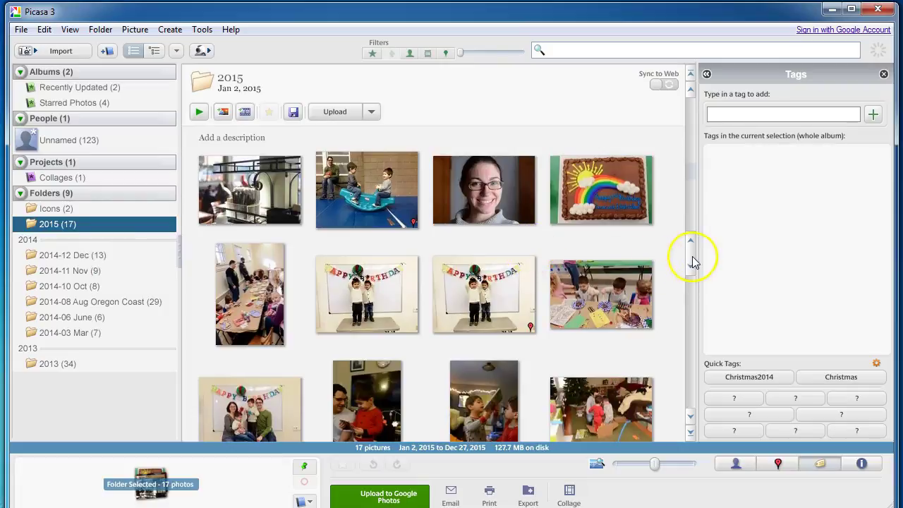
Select the eight Christmas photos in the 2015 folder.
left_click(617, 387)
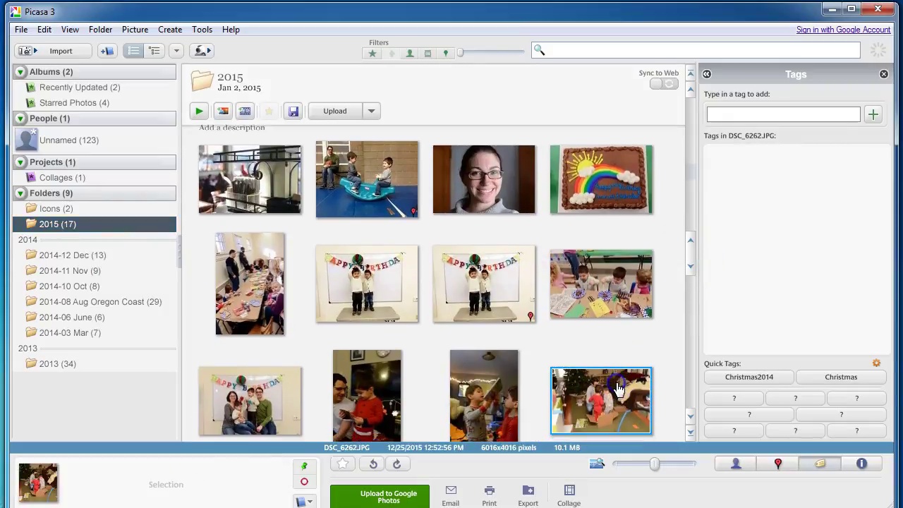
scroll(617, 388, "down", 3)
left_click(327, 254)
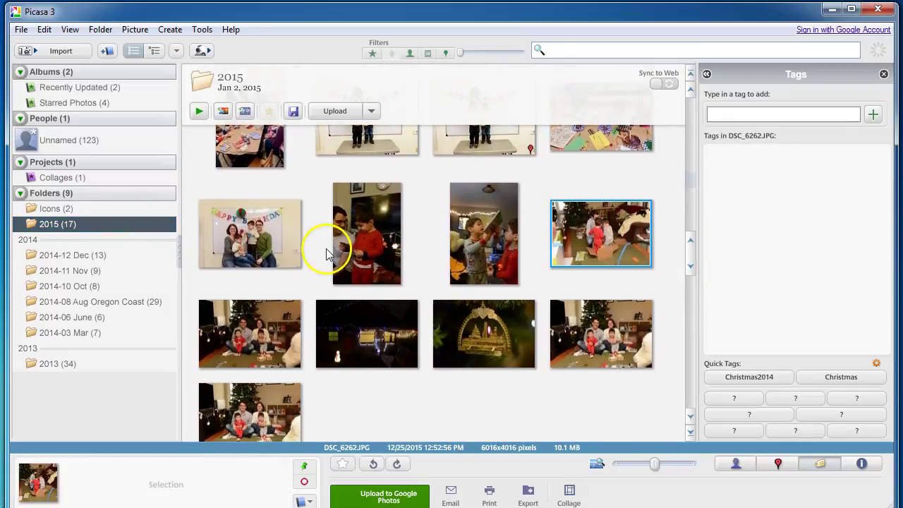
left_click(352, 243)
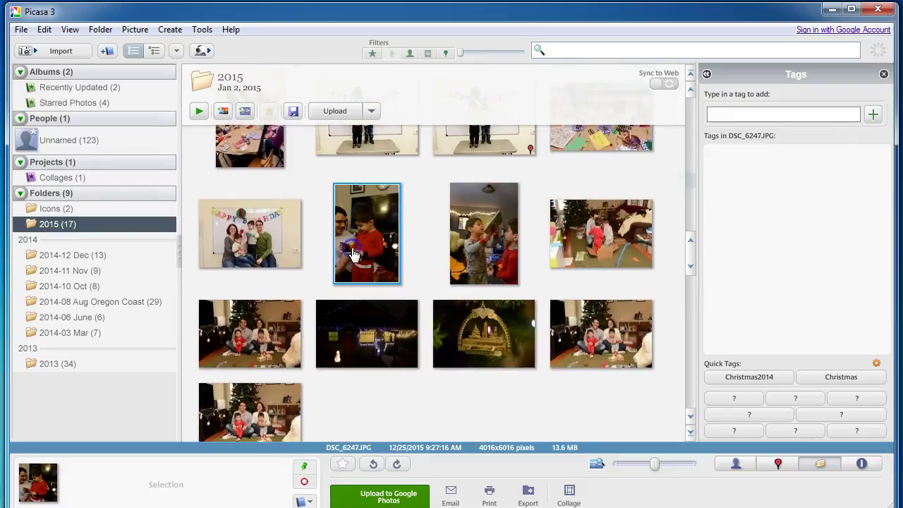
left_click(243, 407, "shift")
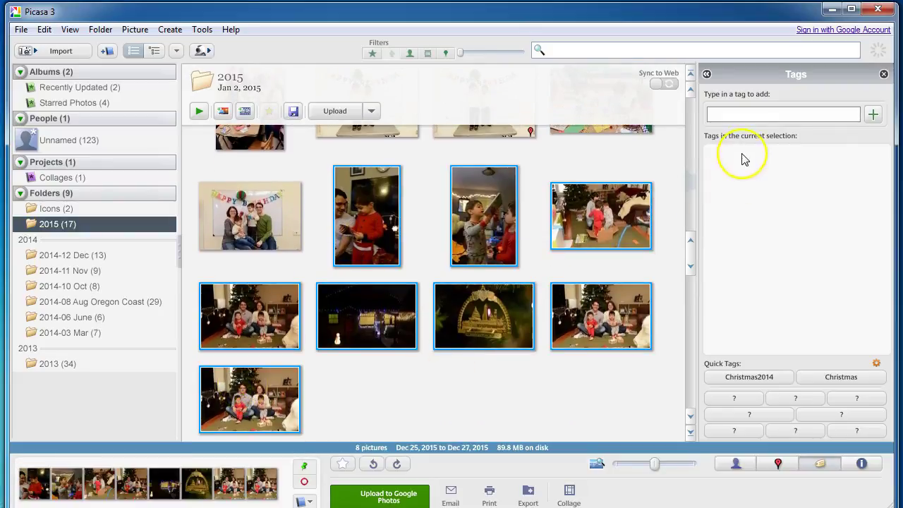
Tag the eight selected photos Christmas and Christmas2015.
left_click(735, 113)
type("Chr")
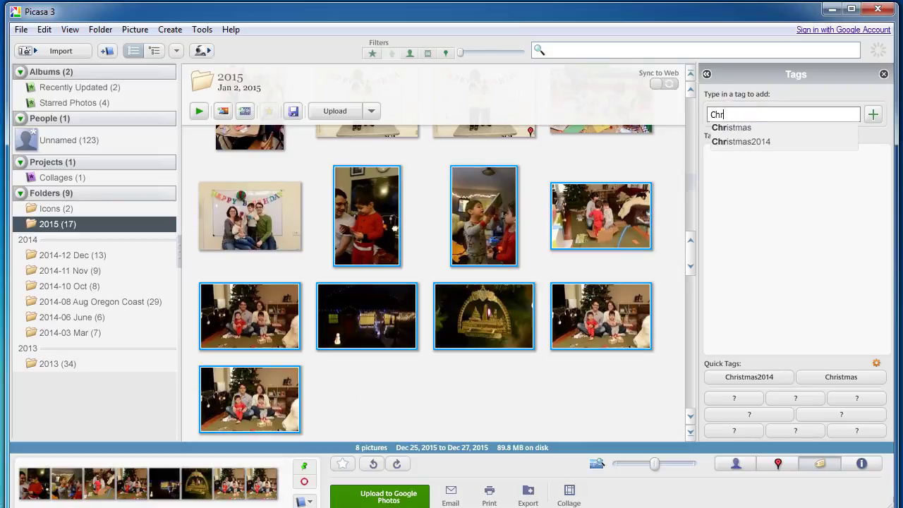
type("istmas")
key("Return")
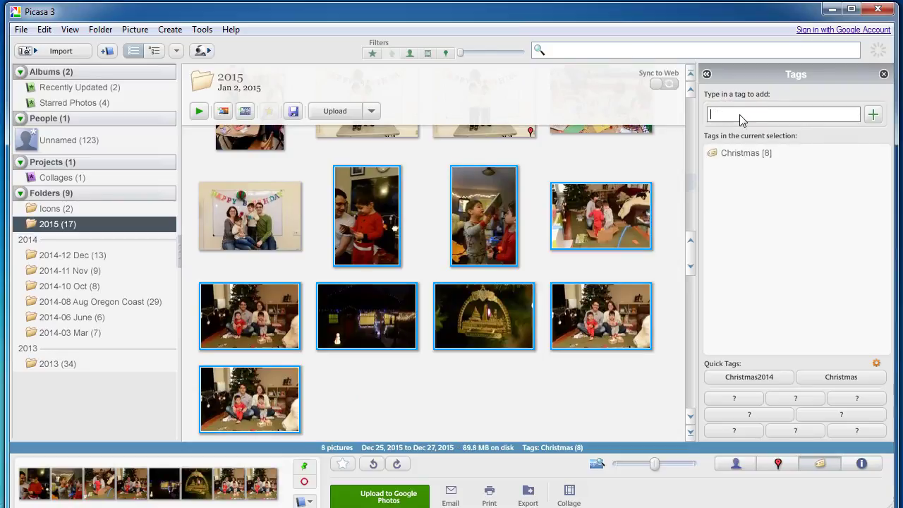
type("Christmas2014")
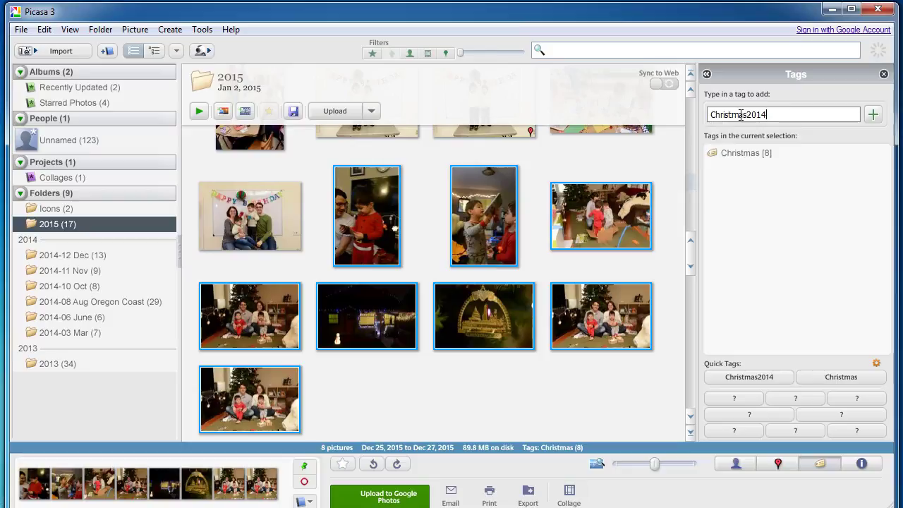
key("BackSpace")
type("5")
key("Return")
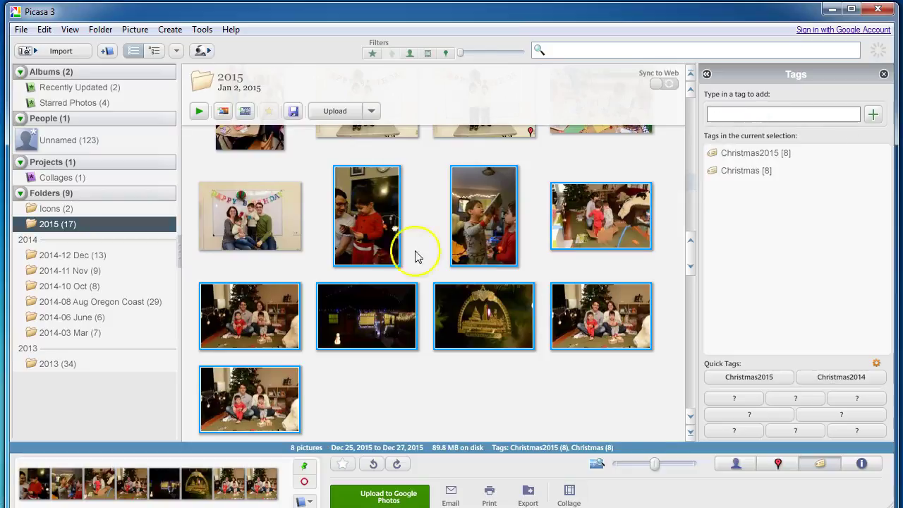
Select the six birthday photos, from the rainbow cake photo onward.
scroll(494, 240, "up", 3)
left_click(571, 222)
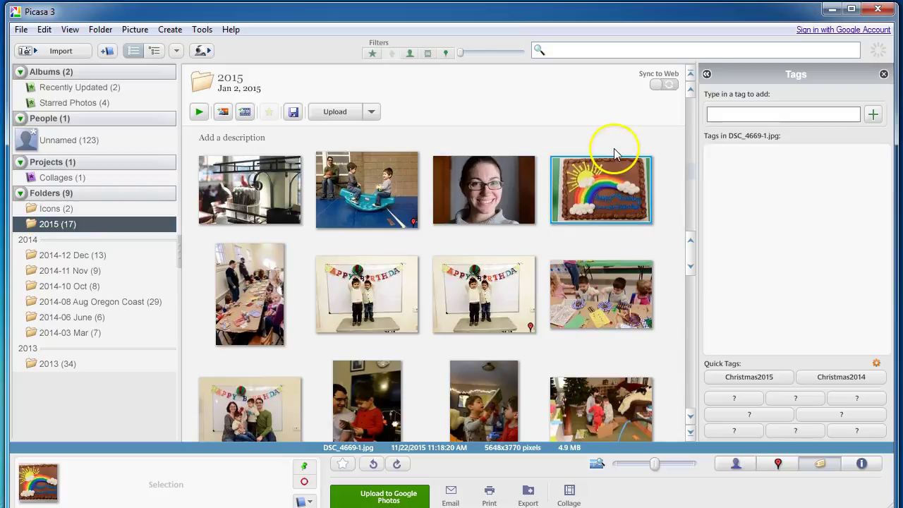
left_click(248, 414)
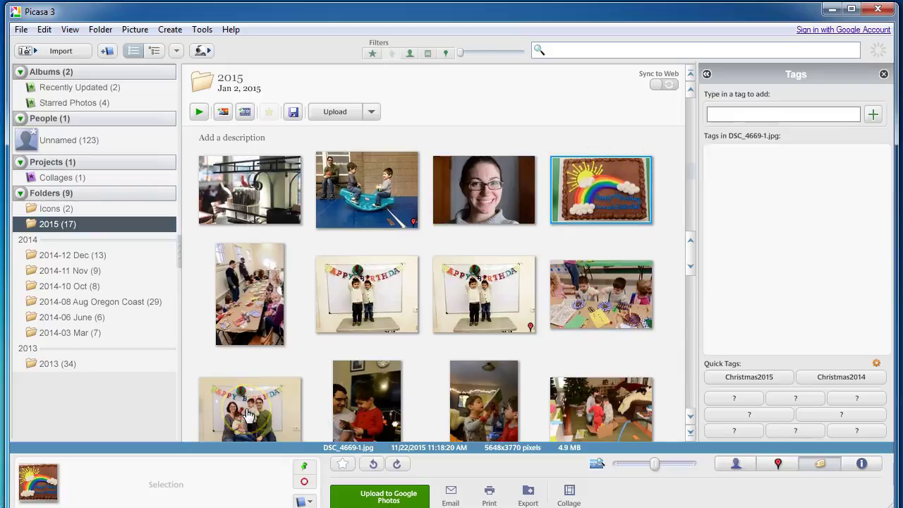
left_click(248, 415, "shift")
Tag the six birthday photos birthday and 3rdbirthday.
left_click(785, 113)
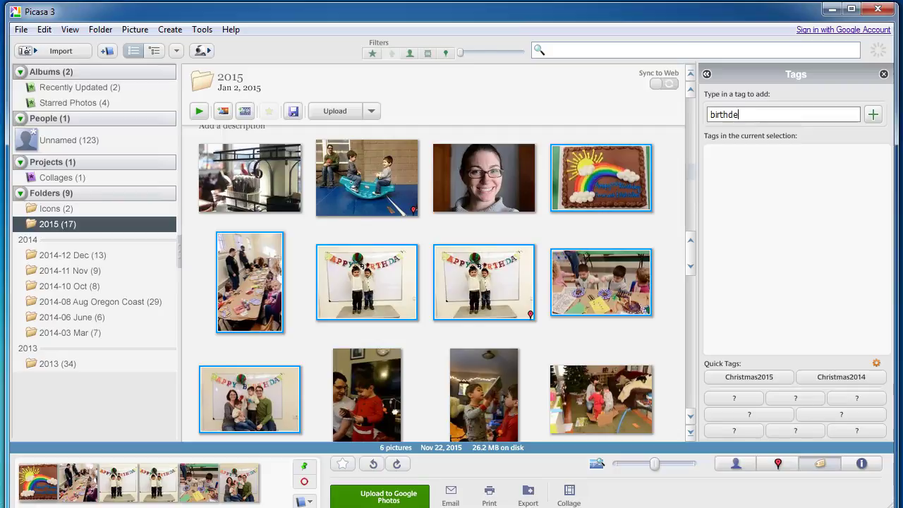
type("birthday")
key("Return")
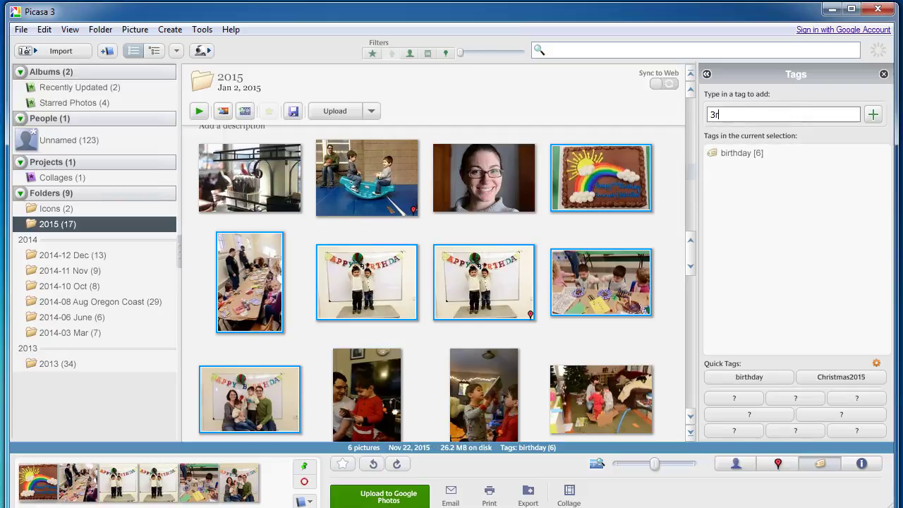
key("Return")
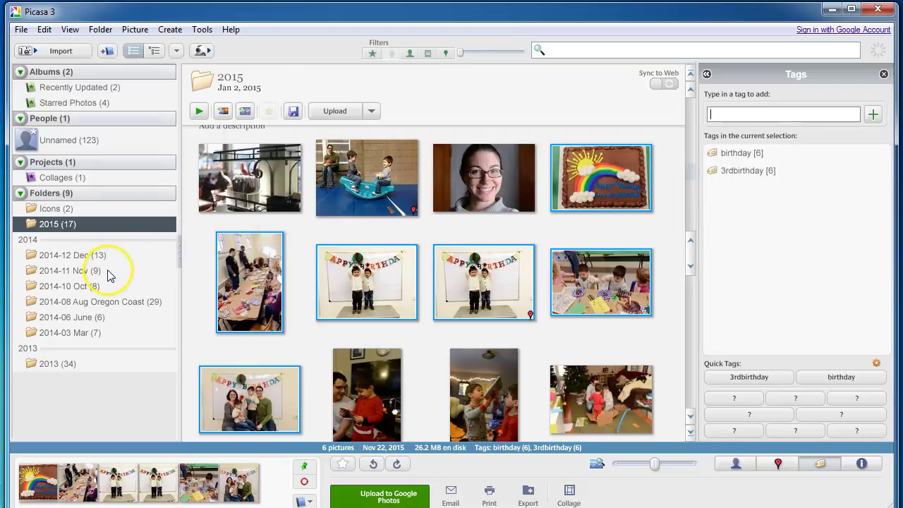
Open 2014-11 Nov and select the six photos from the gym photo to the last.
left_click(45, 273)
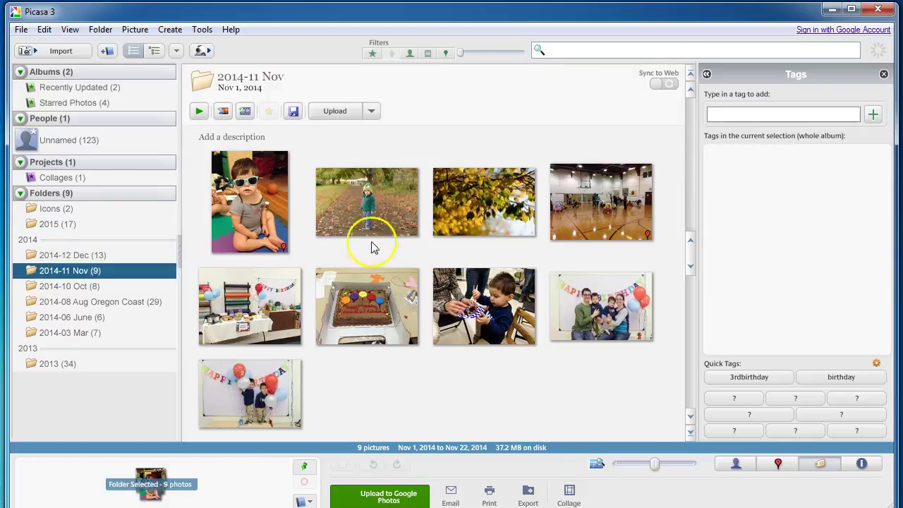
left_click(596, 223)
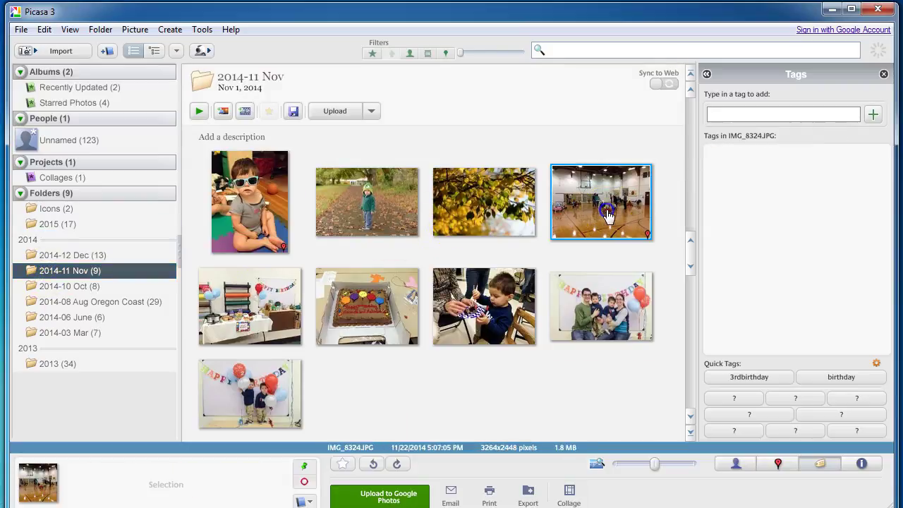
left_click(256, 404, "shift")
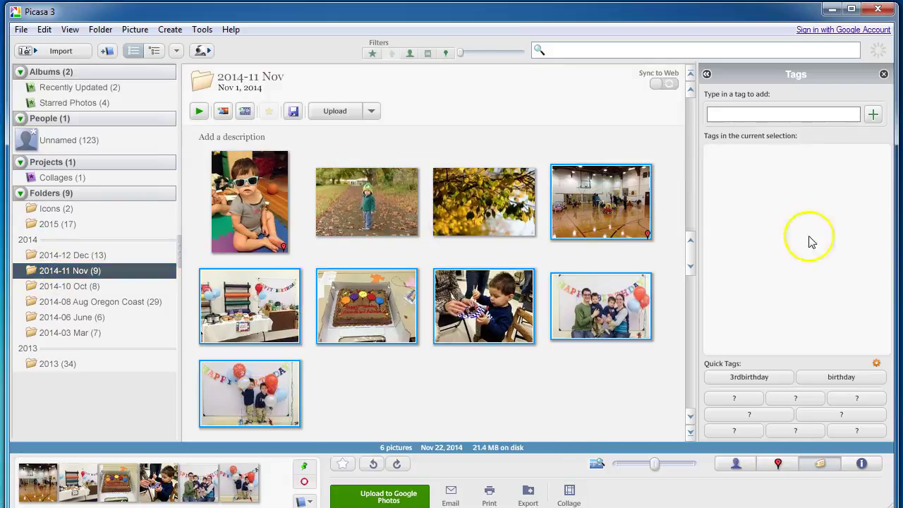
Tag the six November photos birthday and 2ndbirthday.
left_click(755, 119)
type("birthda")
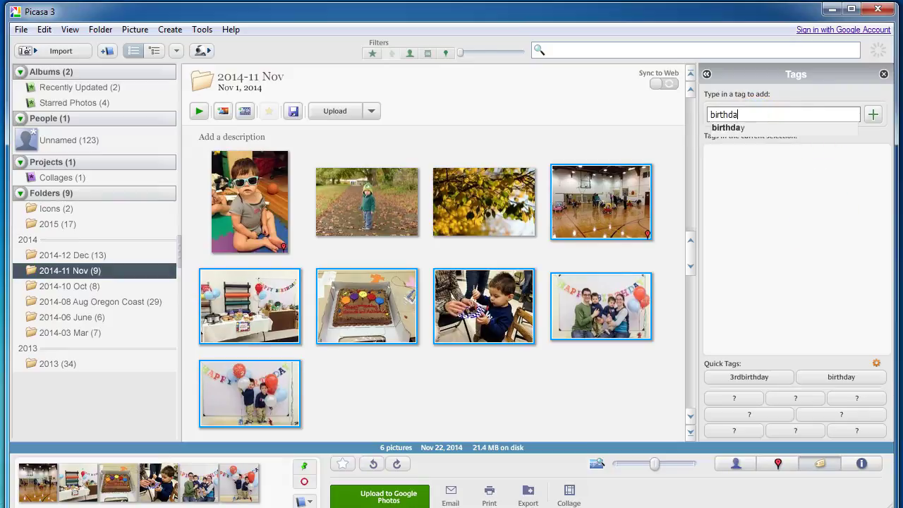
key("Return")
type("2nd")
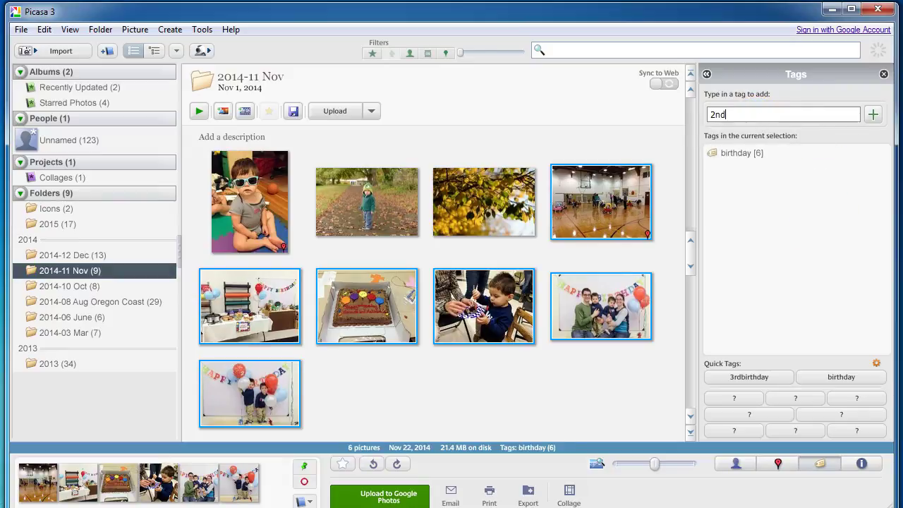
type("birthday")
key("Return")
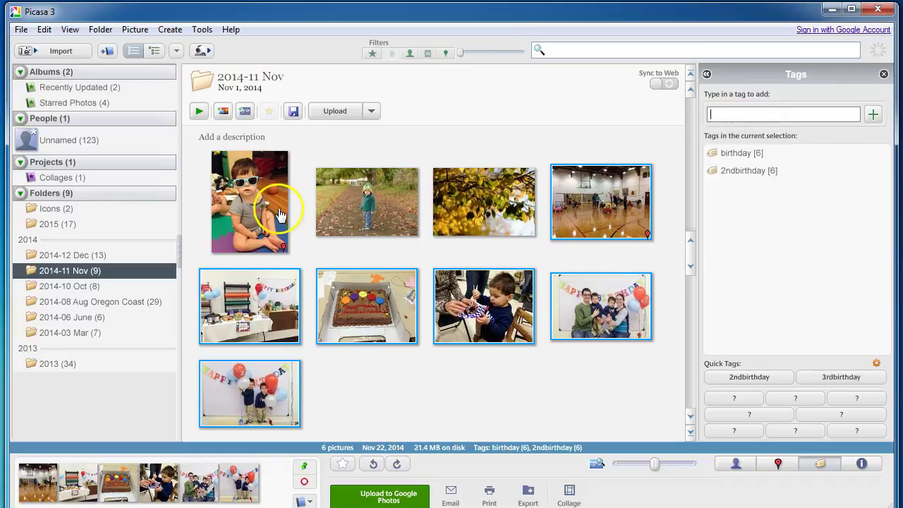
Open the 2013 folder and select the four photos from the 11 cake to the baby.
left_click(65, 363)
left_click(346, 413)
scroll(346, 414, "down", 5)
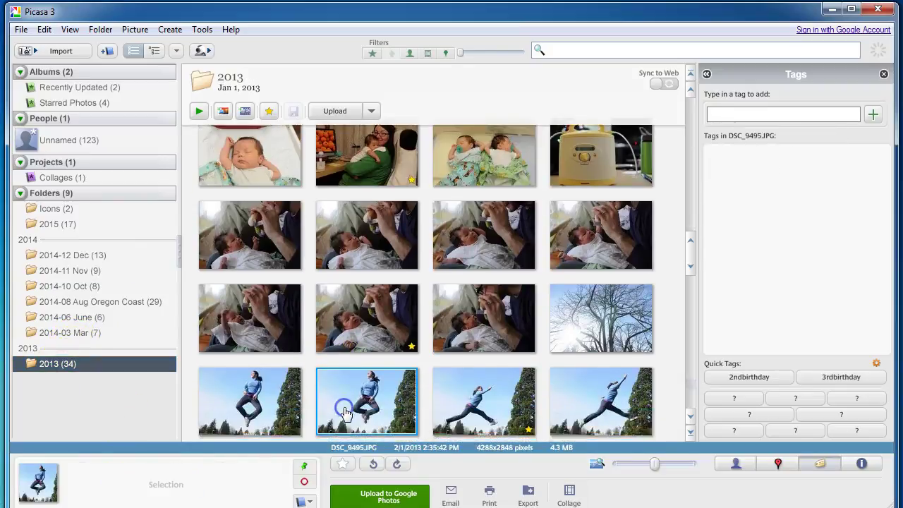
scroll(346, 416, "down", 2)
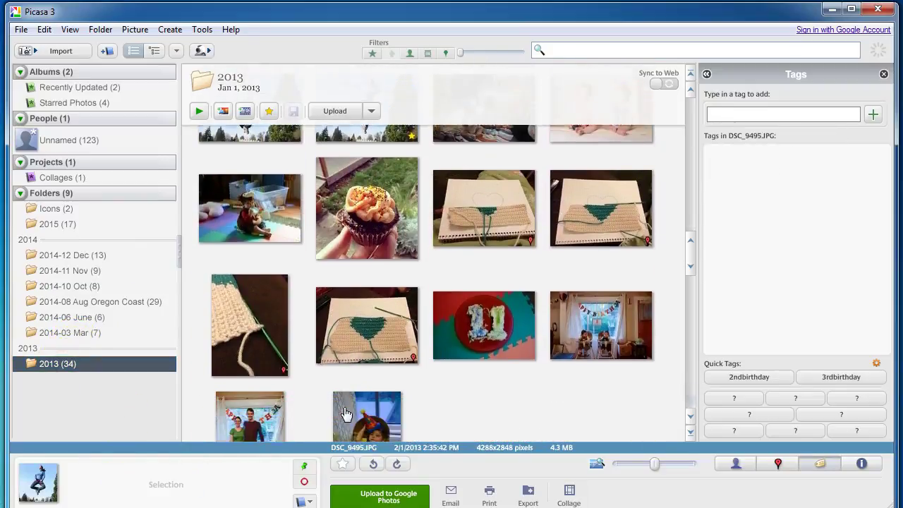
left_click(480, 287)
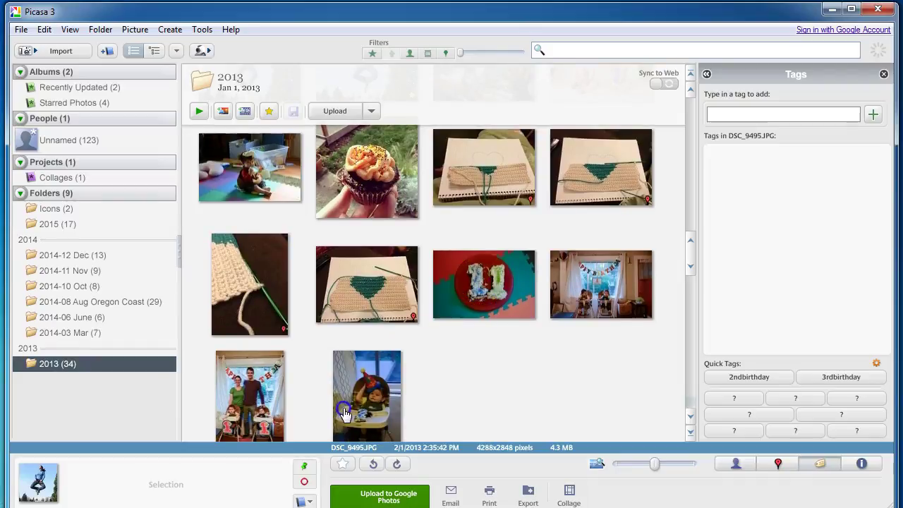
left_click(355, 409, "shift")
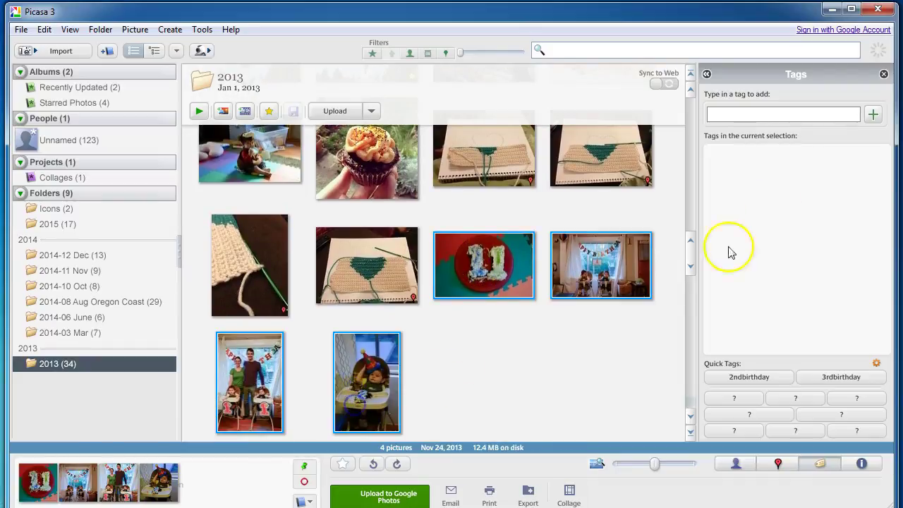
Tag the four photos birthday and 1stbirthday, then clear the selection.
left_click(817, 113)
type("birthday")
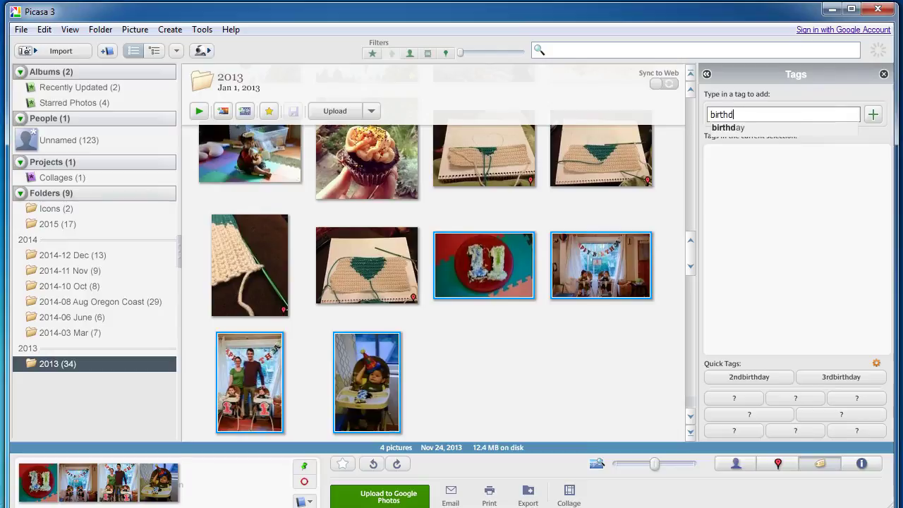
key("Return")
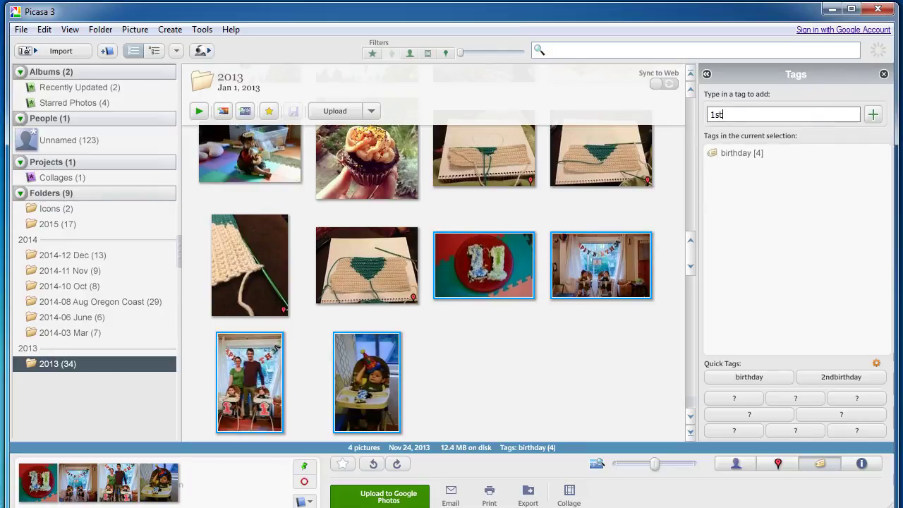
key("Return")
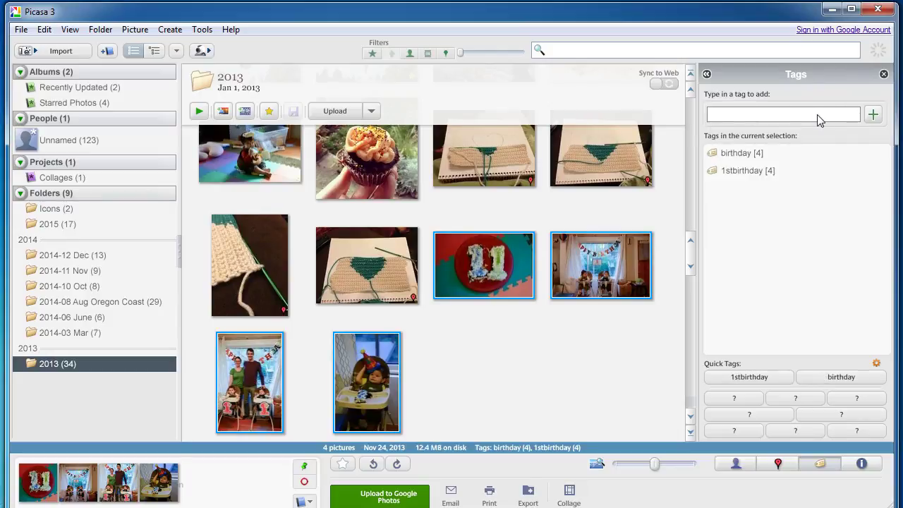
left_click(451, 331)
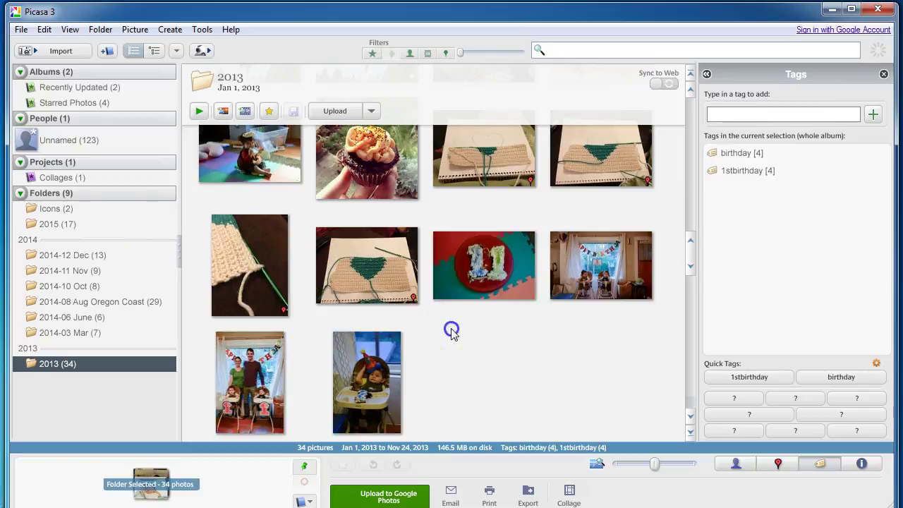
Select the four crochet photos in the 2013 folder.
left_click(460, 162)
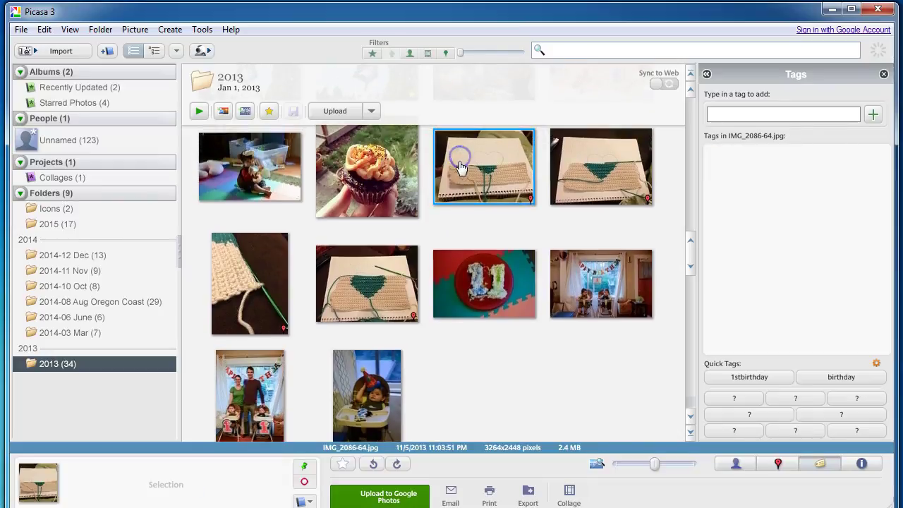
left_click(363, 289, "shift")
left_click(777, 126)
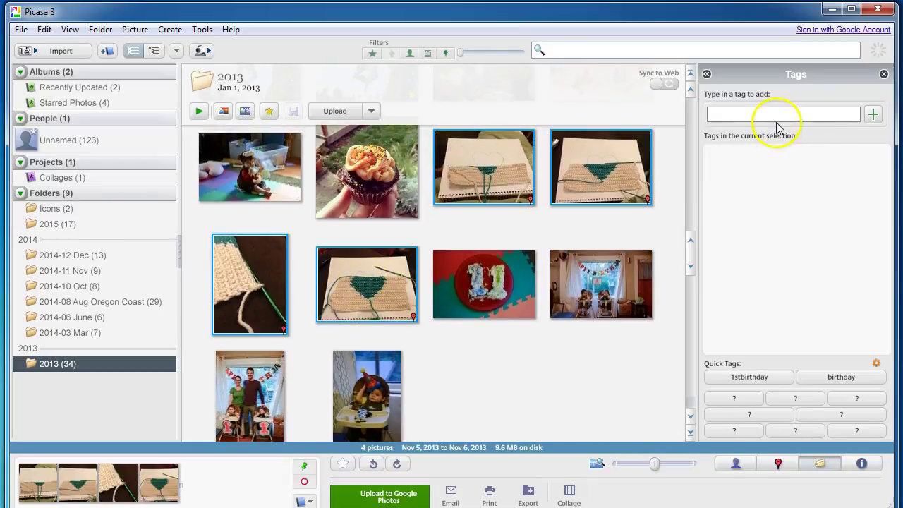
left_click(775, 118)
Tag the crochet photos crochet and crafts, then open the 2015 folder.
type("crochet")
key("Return")
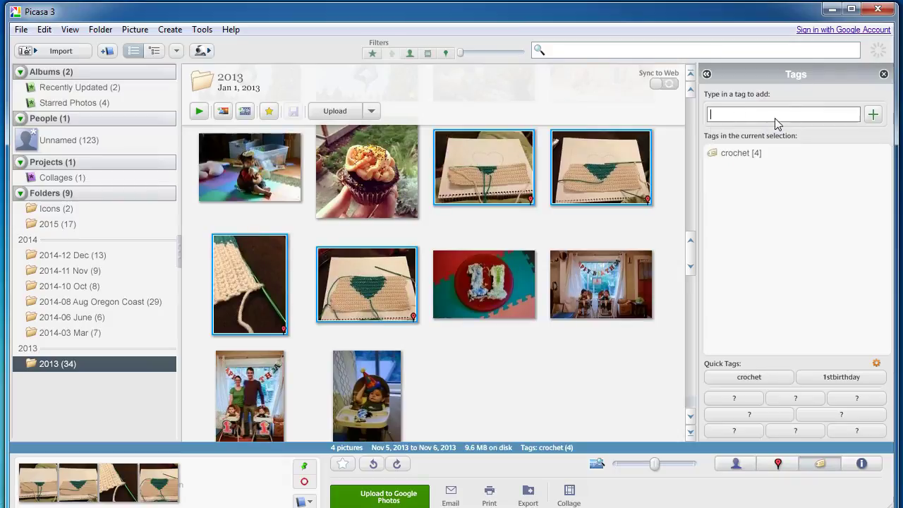
type("car")
key("BackSpace")
key("BackSpace")
type("rafts")
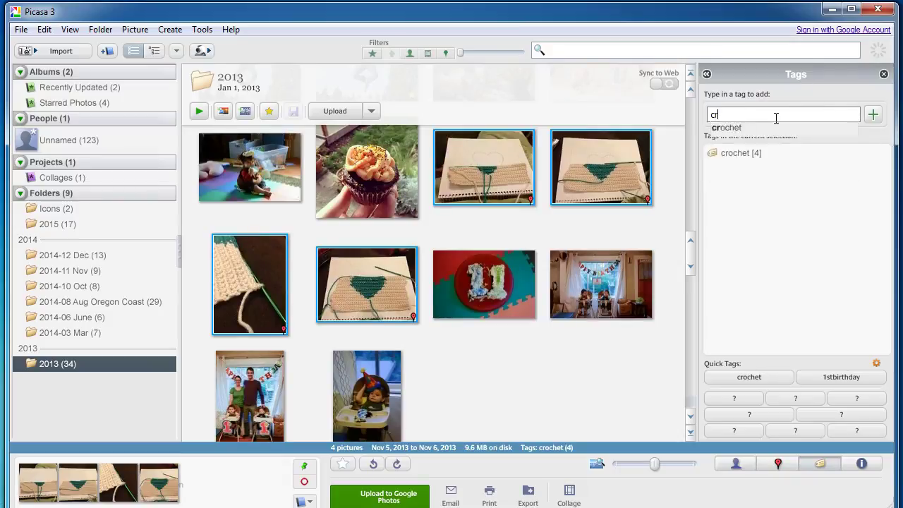
key("Return")
left_click(58, 225)
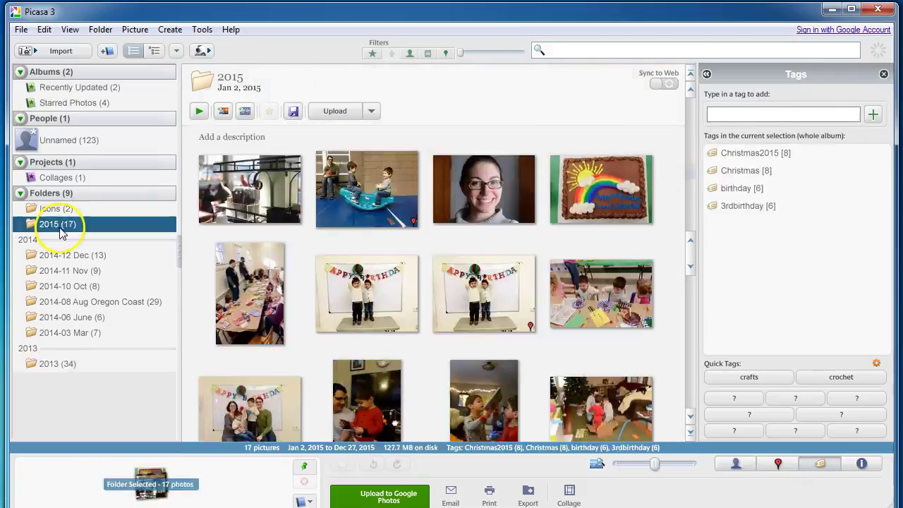
Search the library for 'birthday' and browse the 2015, 2014-11 Nov and 2013 results.
left_click(814, 463)
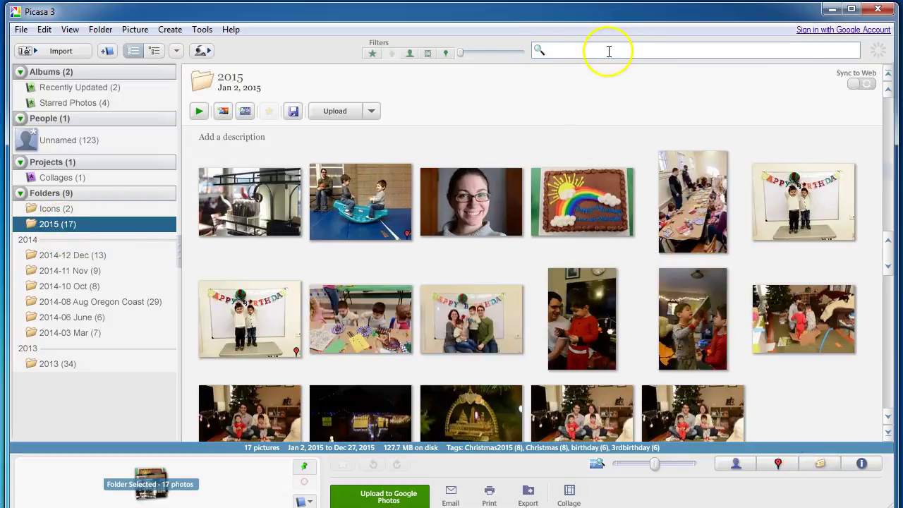
left_click(557, 49)
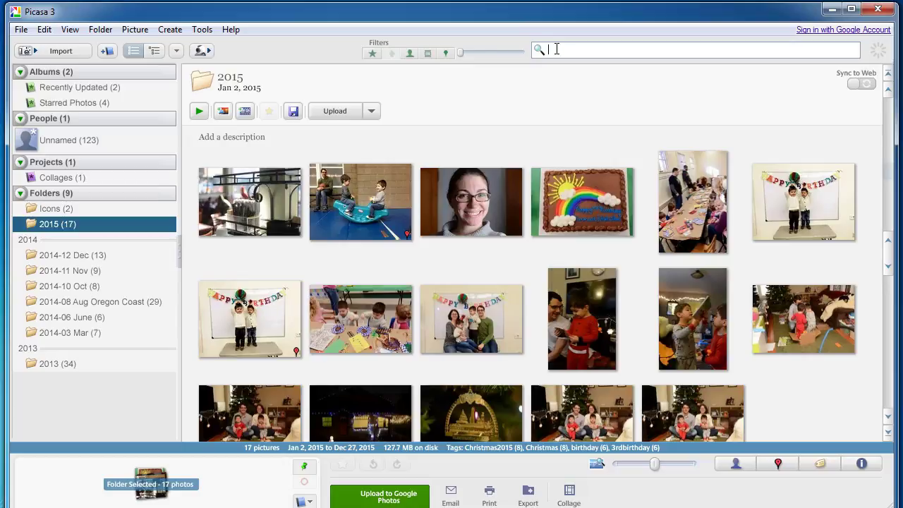
type("birthday")
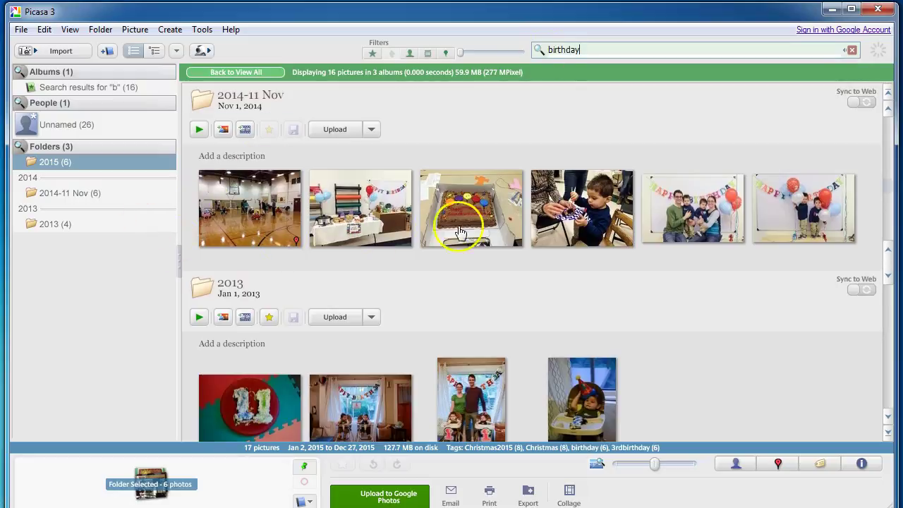
left_click(51, 162)
left_click(51, 192)
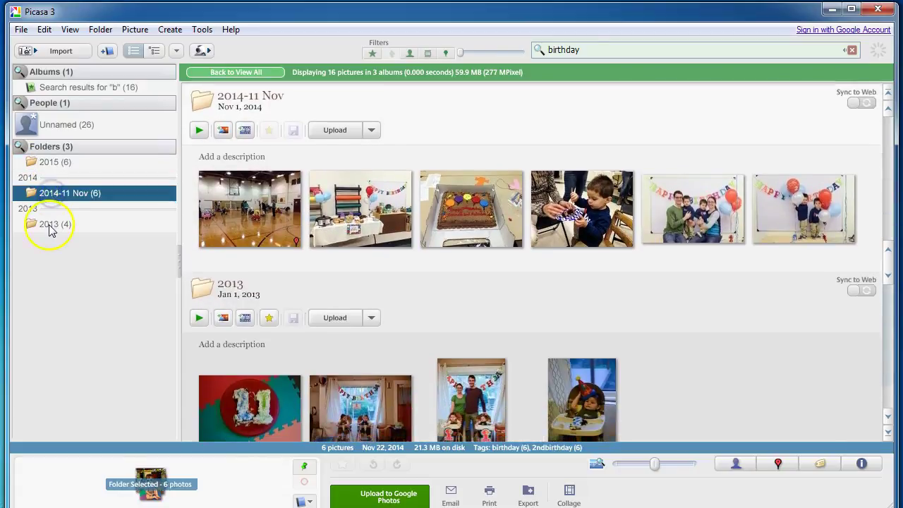
left_click(50, 225)
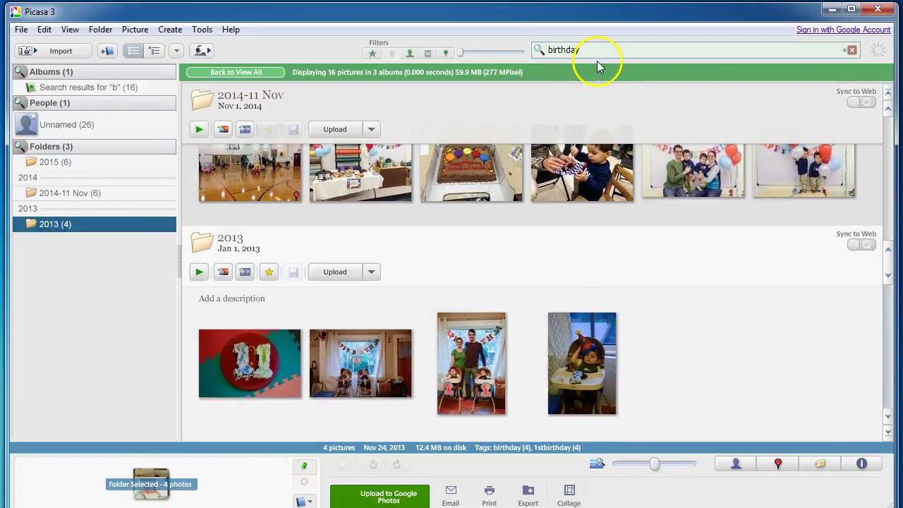
Try '1stbirthday', then search 'christmas' and view the 2015 and 2014-12 Dec results.
left_click(548, 50)
type("1st")
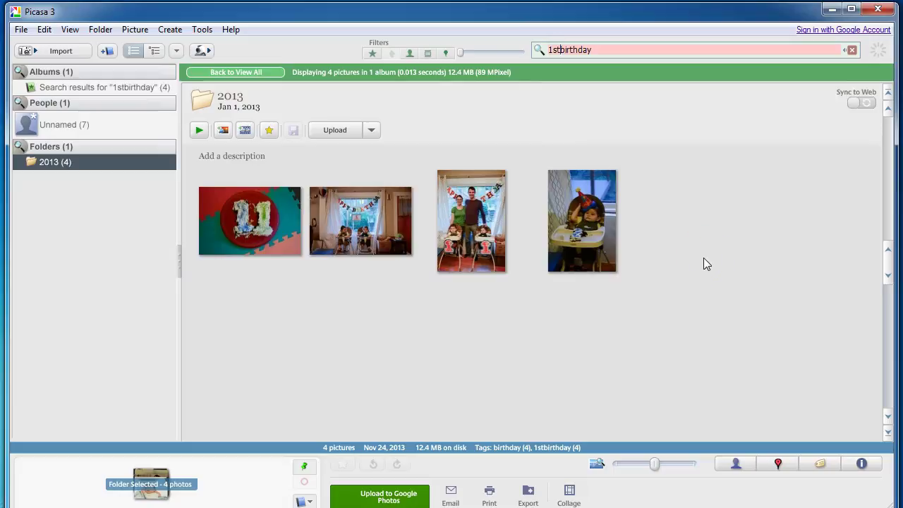
left_click_drag(599, 52, 532, 55)
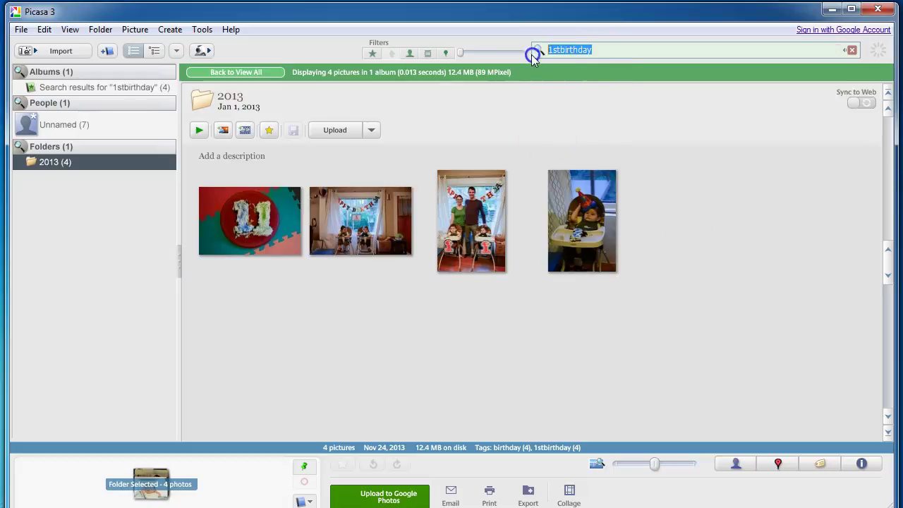
type("c")
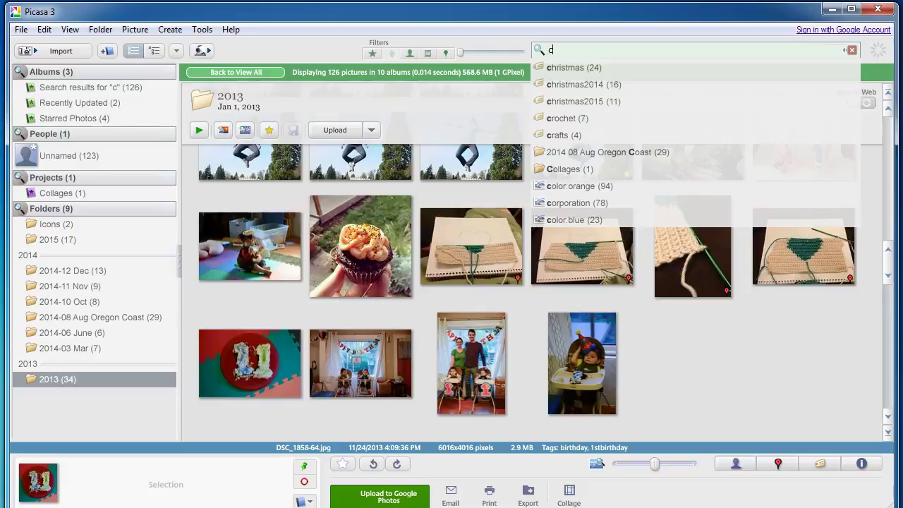
type("hristmas")
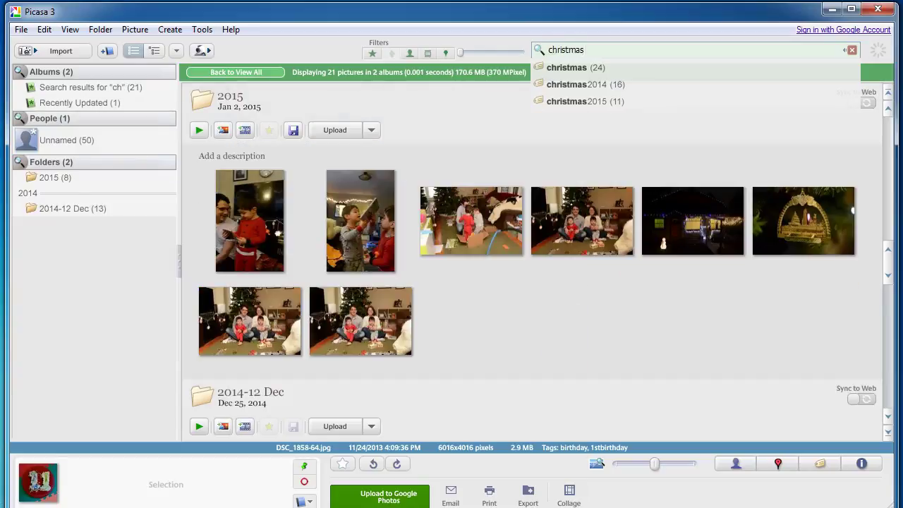
left_click(63, 178)
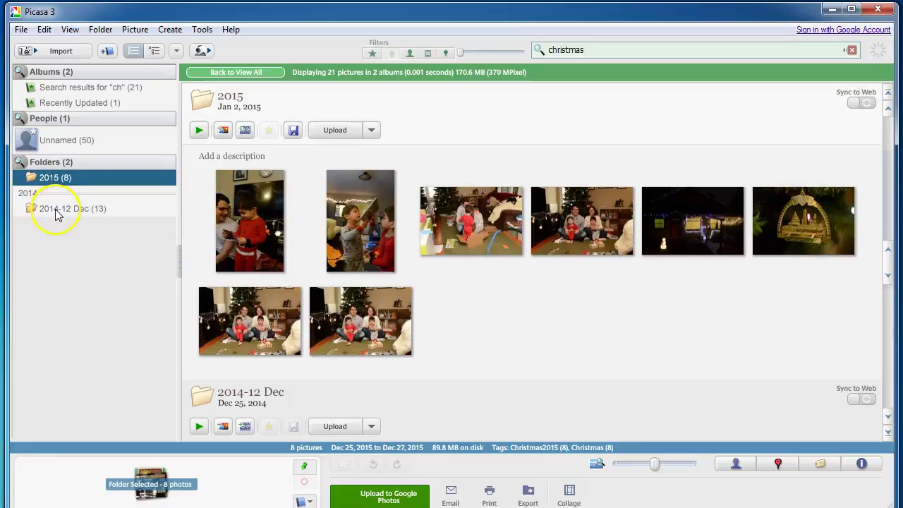
left_click(55, 209)
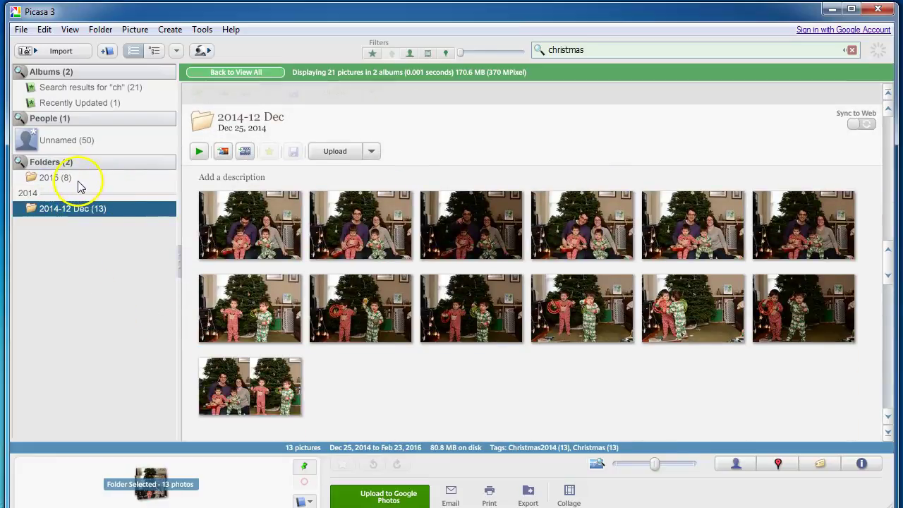
Narrow the search to 'christmas2015'.
left_click(588, 49)
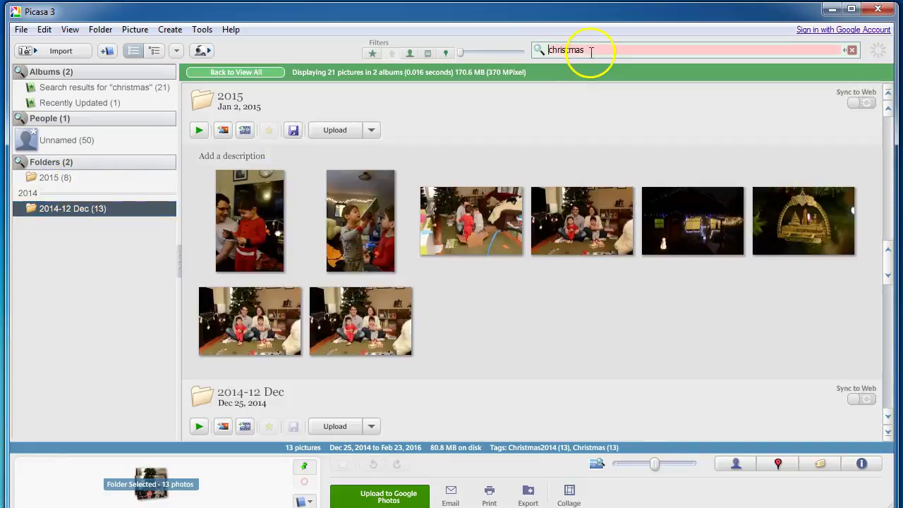
left_click(591, 50)
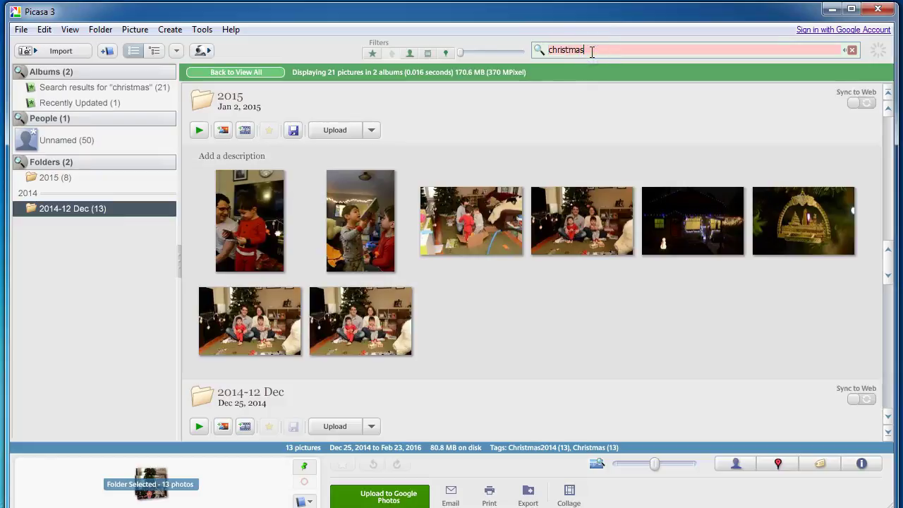
type("20145")
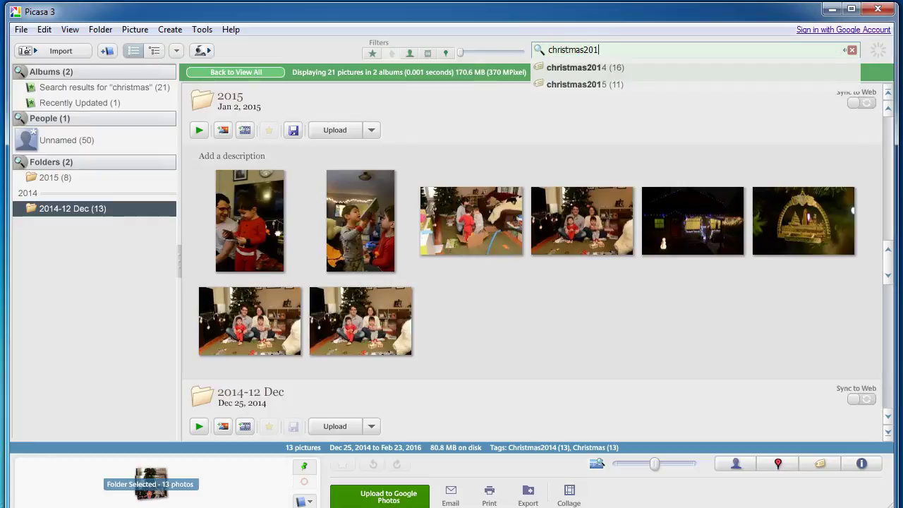
key("BackSpace")
key("BackSpace")
type("5")
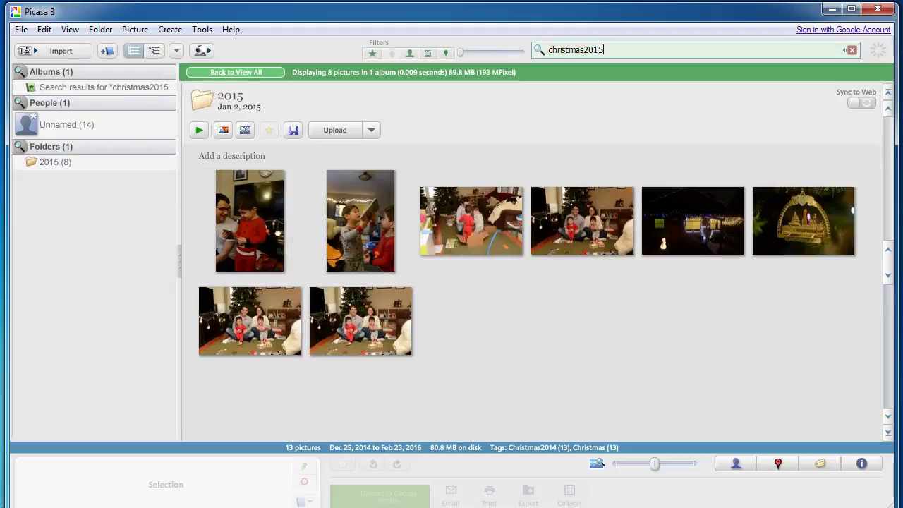
left_click(597, 298)
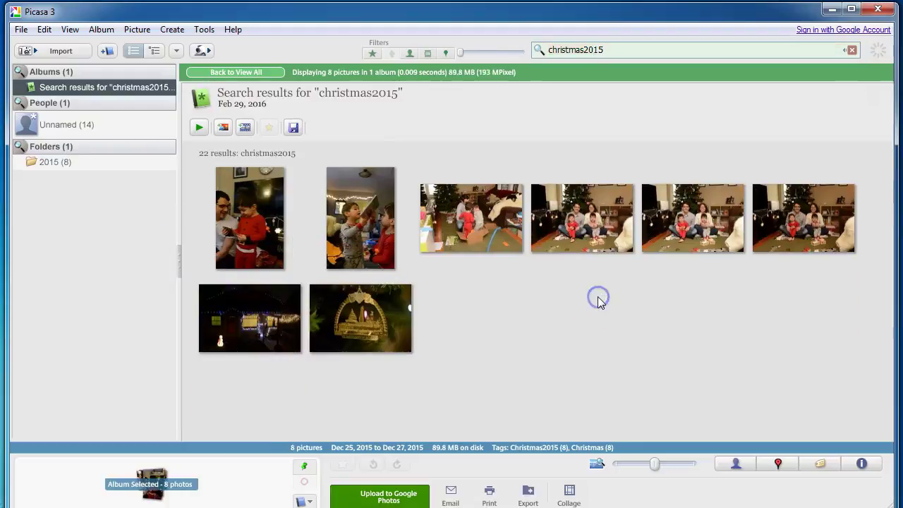
Clear the search and drag-select the beach photos in 2014-08 Aug Oregon Coast.
double_click(622, 54)
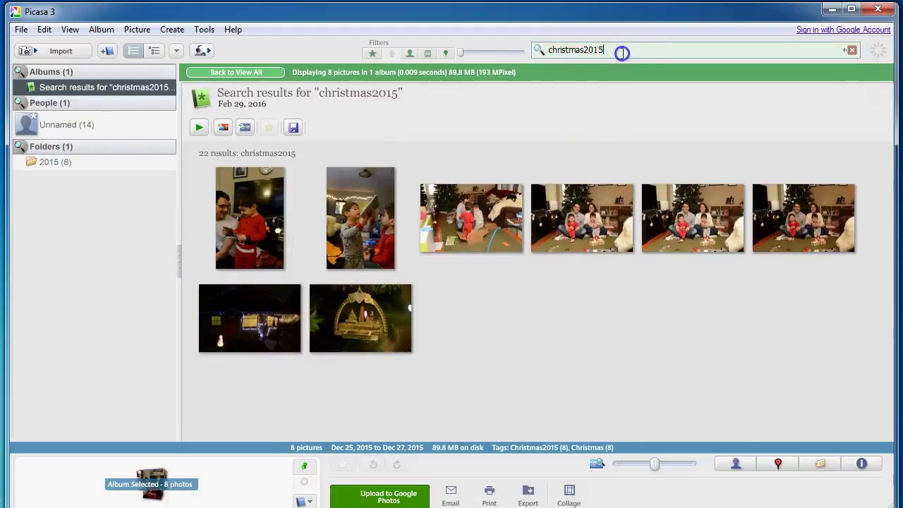
key("BackSpace")
left_click_drag(187, 189, 794, 448)
Tag the 24 Oregon Coast beach photos beach, coast and gearhart.
left_click(797, 409)
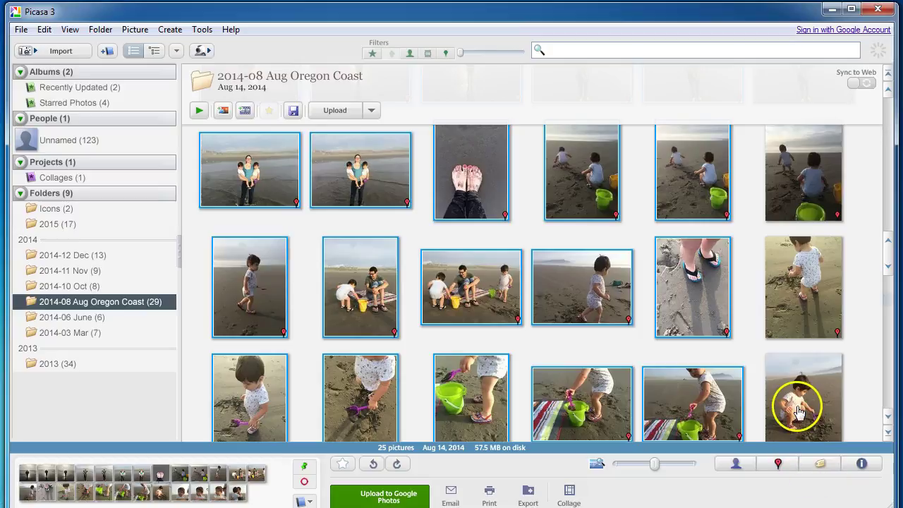
left_click(818, 463)
type("beach")
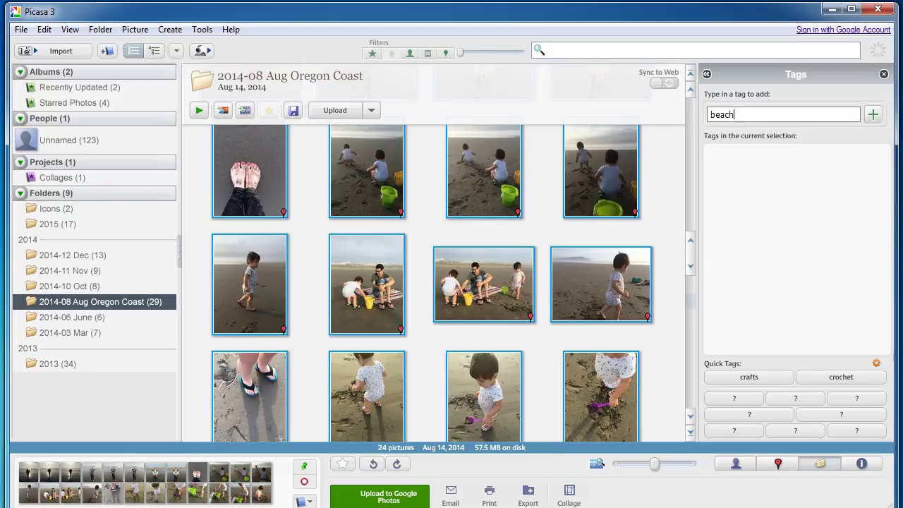
key("Return")
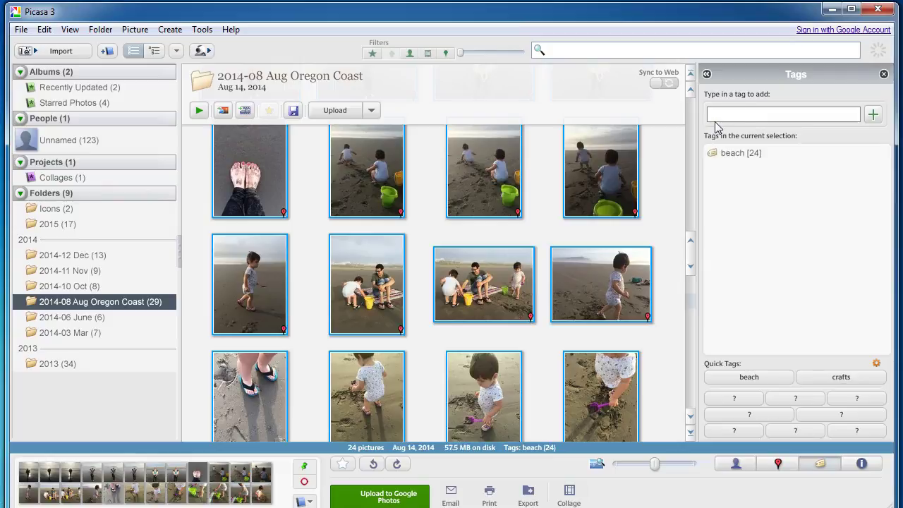
type("coast")
key("Return")
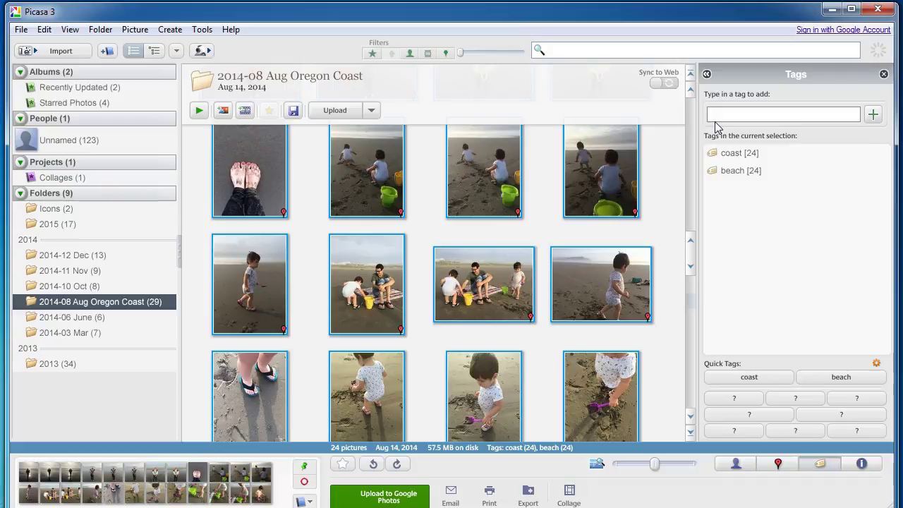
type("gearhart")
key("Return")
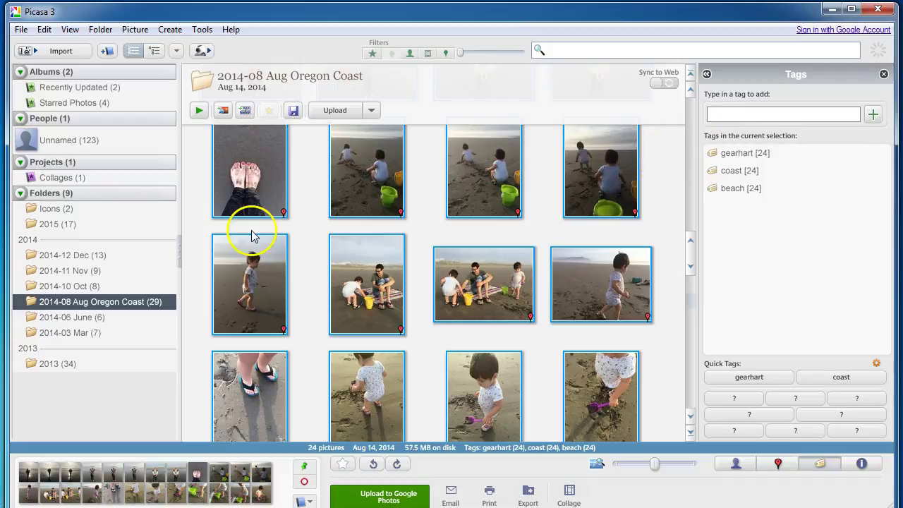
Tag all eight 2014-10 Oct photos beach, coast and arcadia, then open 2015.
left_click(78, 286)
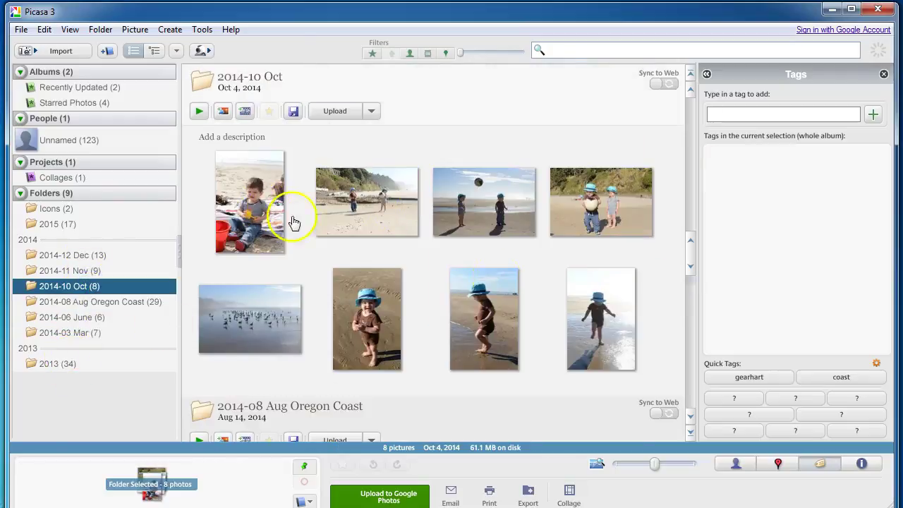
left_click_drag(659, 338, 261, 193)
left_click(759, 115)
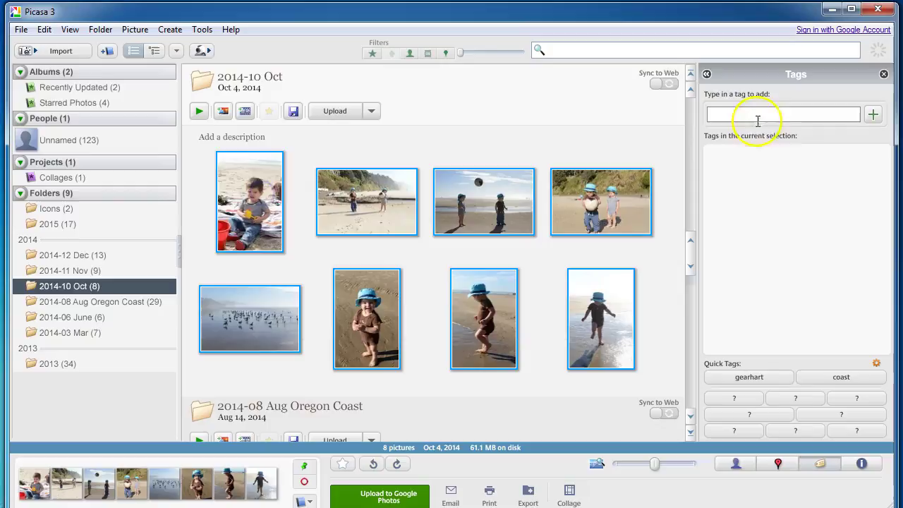
type("beach")
key("Return")
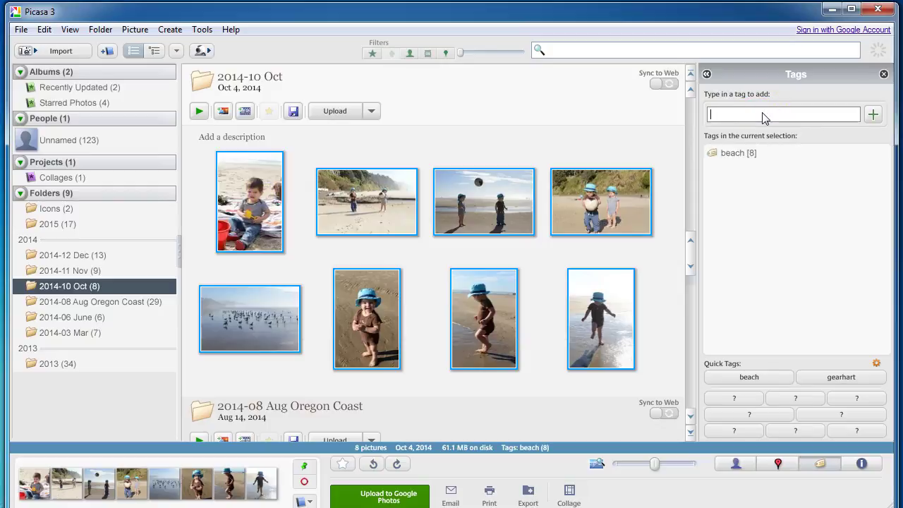
type("coast")
key("Return")
type("arcadia")
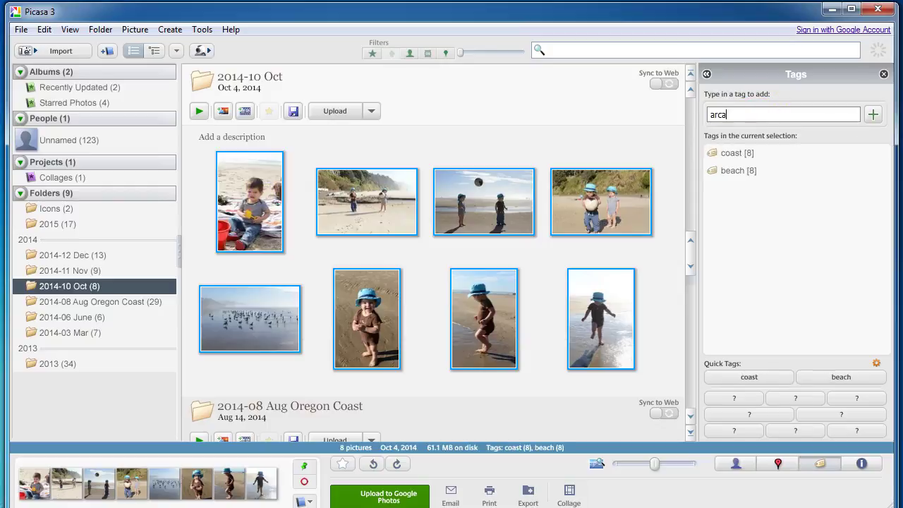
key("Return")
left_click_drag(669, 176, 671, 233)
left_click(56, 223)
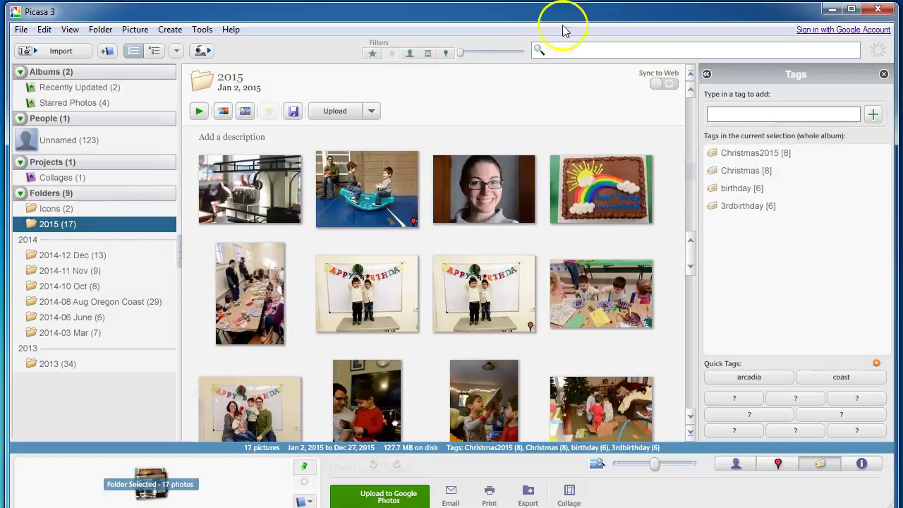
Close the Tags panel and search for 'beach', browsing the Oregon Coast and 2014-10 Oct results.
left_click(820, 464)
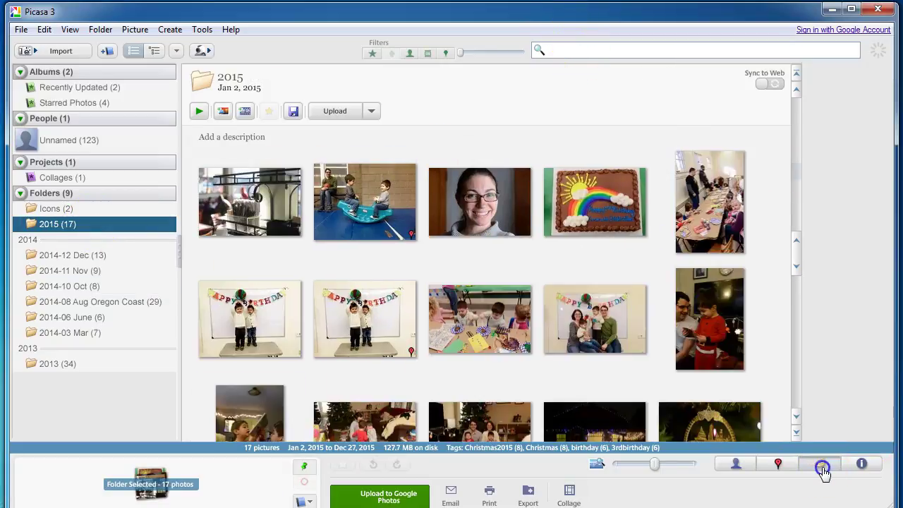
left_click(632, 51)
type("beach")
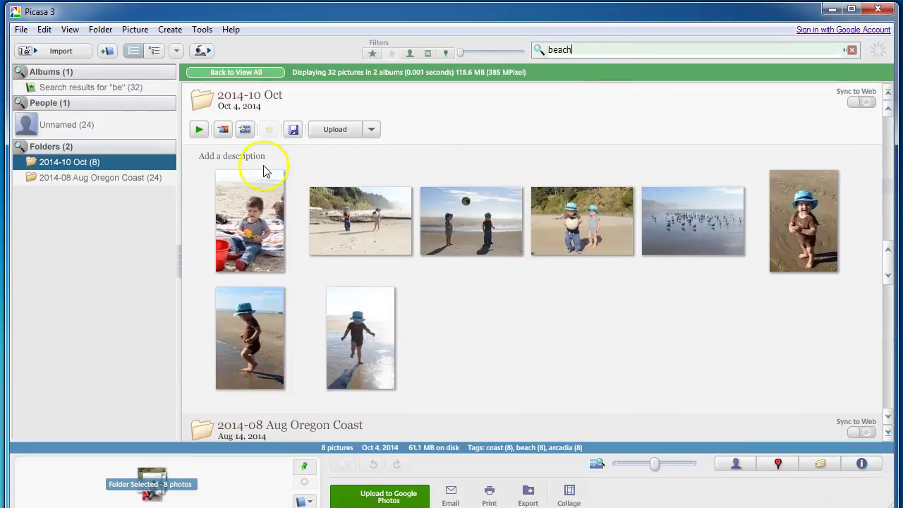
left_click(99, 180)
left_click(78, 163)
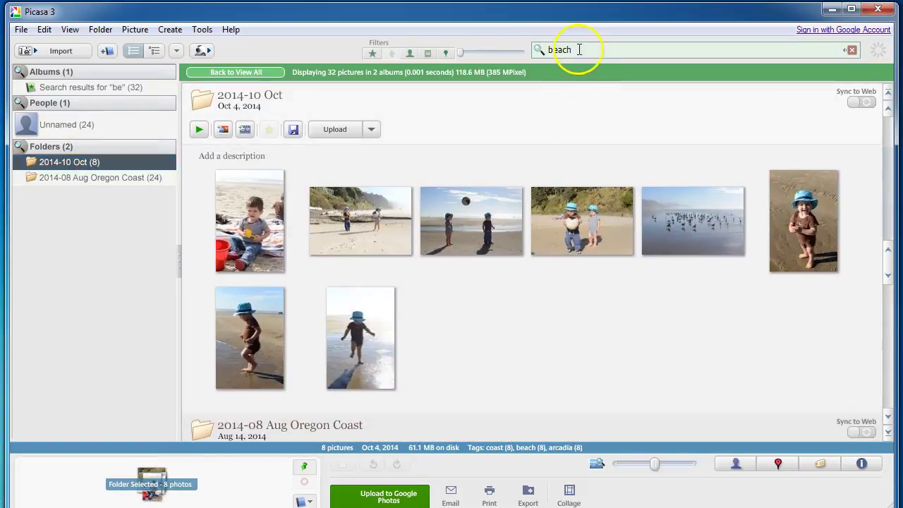
Replace the search term with 'gearhart' to list the 24 Oregon Coast photos.
left_click(538, 49)
key("BackSpace")
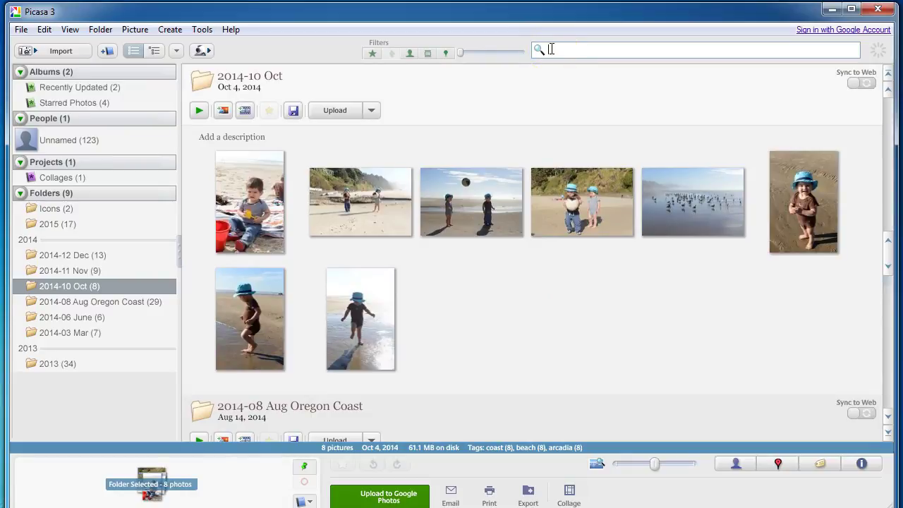
type("gearhart")
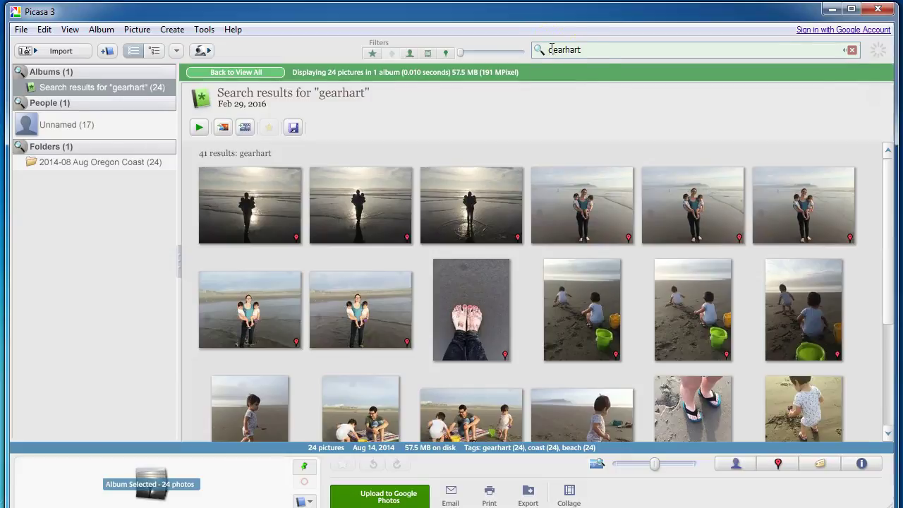
left_click(586, 51)
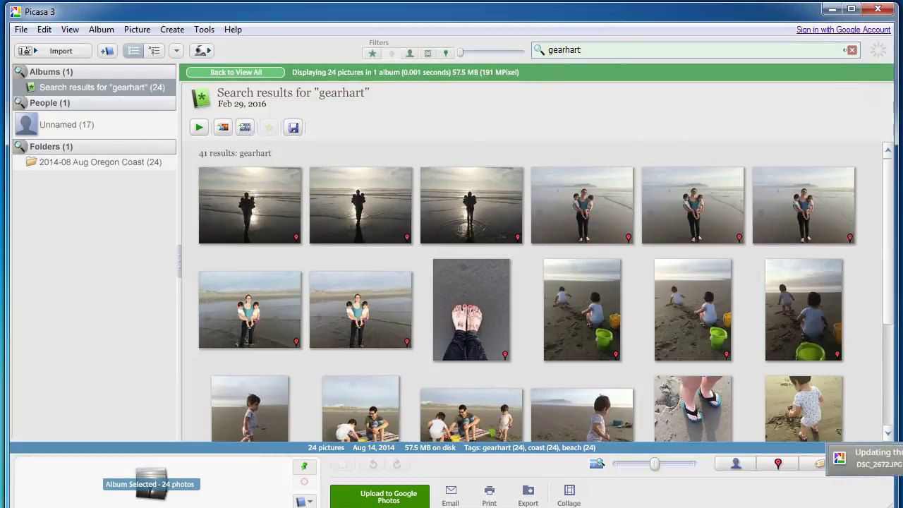